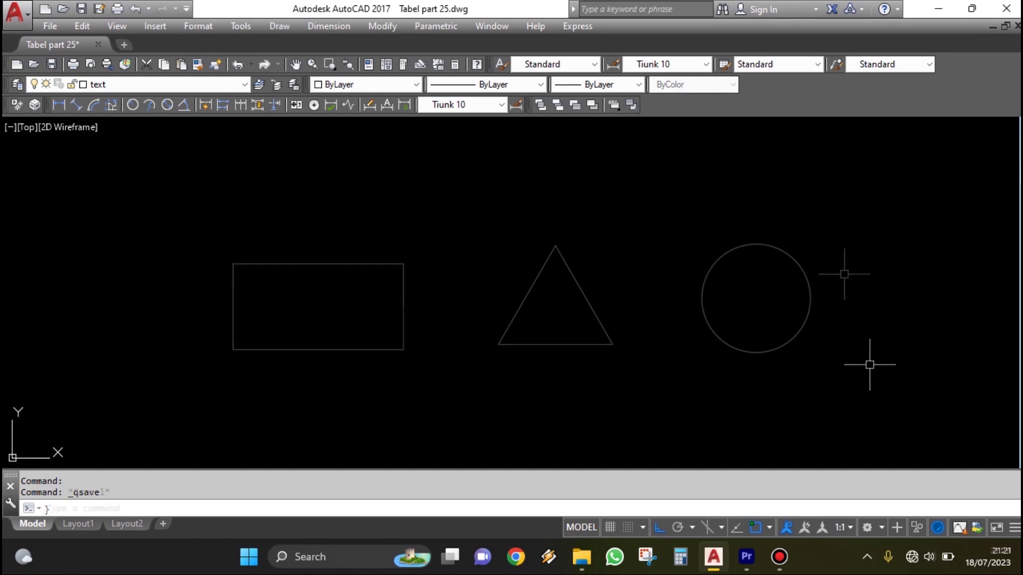
pyautogui.press('Escape')
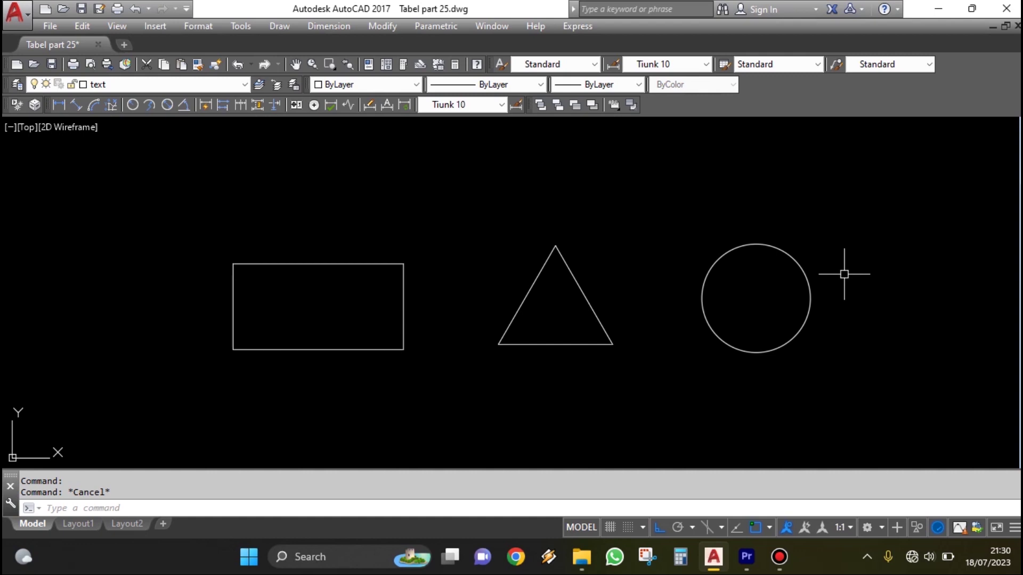
pyautogui.moveTo(552, 265); pyautogui.dragTo(521, 303, button='middle')
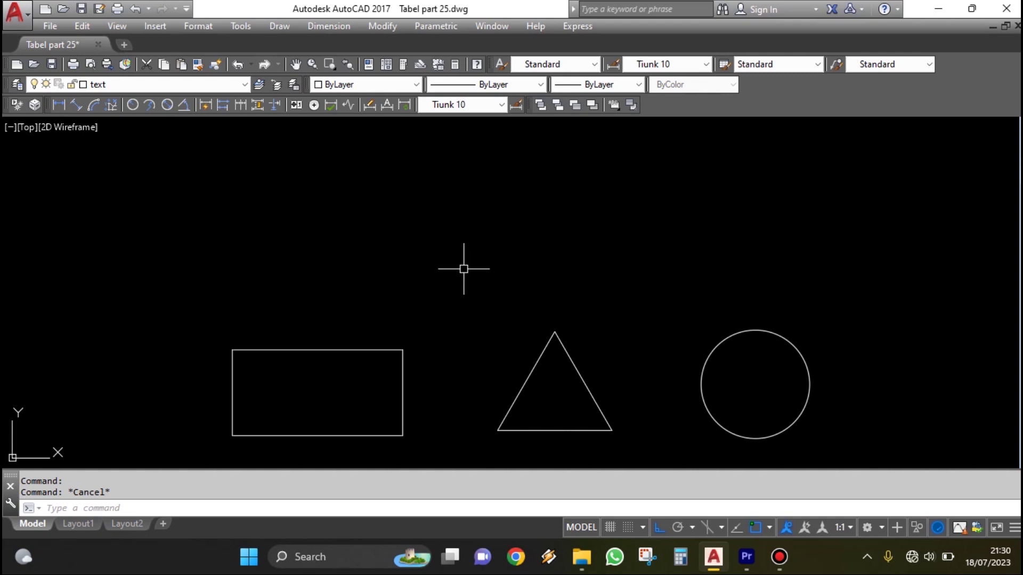
pyautogui.scroll(-2, 461, 269)
pyautogui.scroll(2, 421, 304)
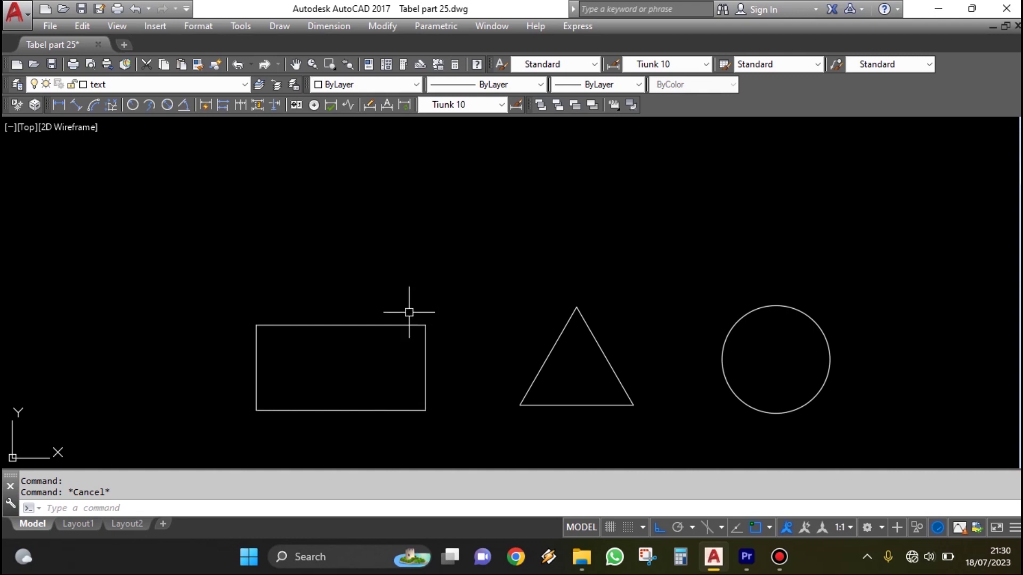
pyautogui.moveTo(390, 326); pyautogui.dragTo(416, 296, button='middle')
pyautogui.scroll(2, 381, 286)
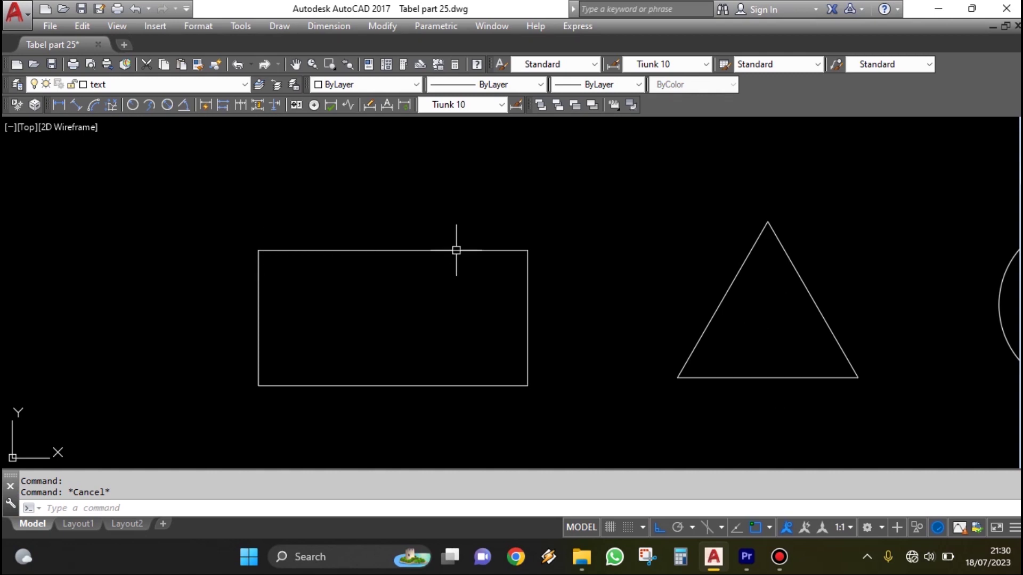
pyautogui.click(453, 250)
pyautogui.press('Escape')
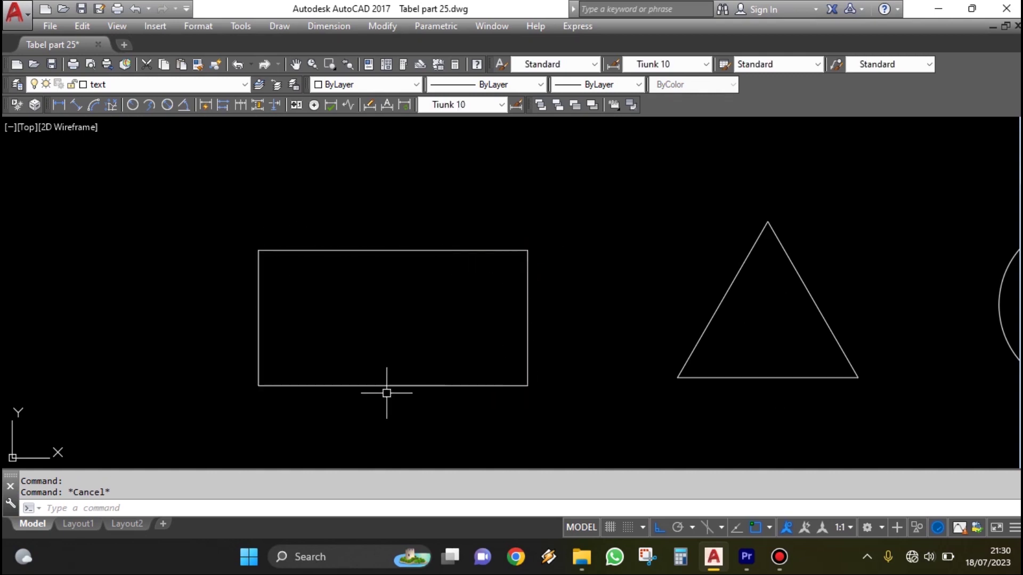
pyautogui.click(448, 250)
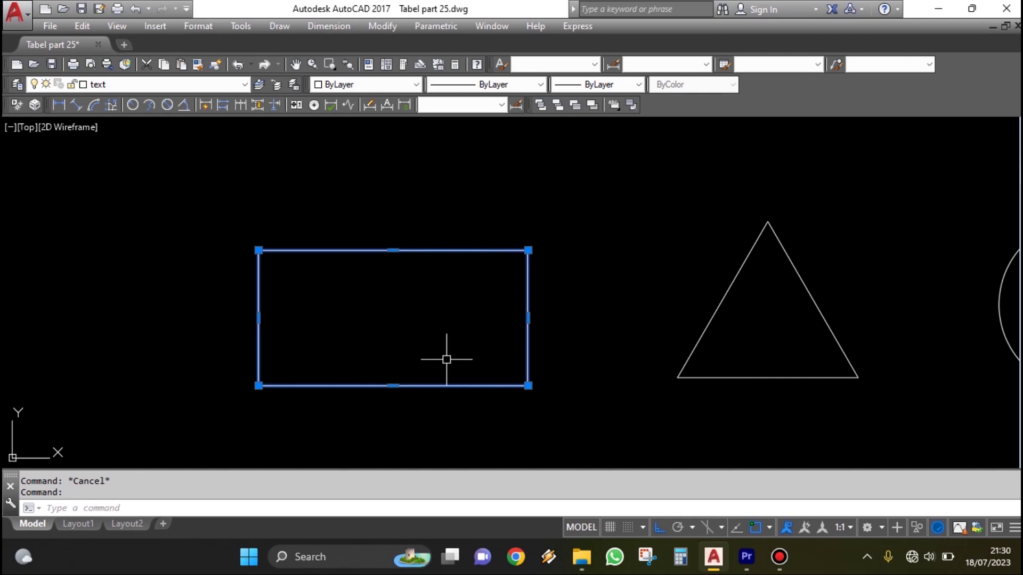
pyautogui.press('Escape')
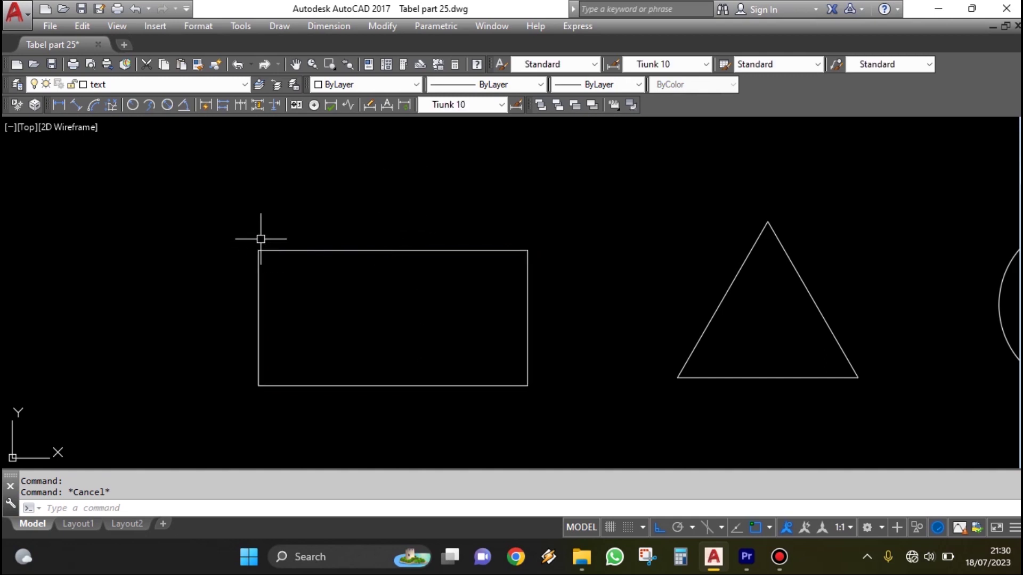
pyautogui.click(299, 250)
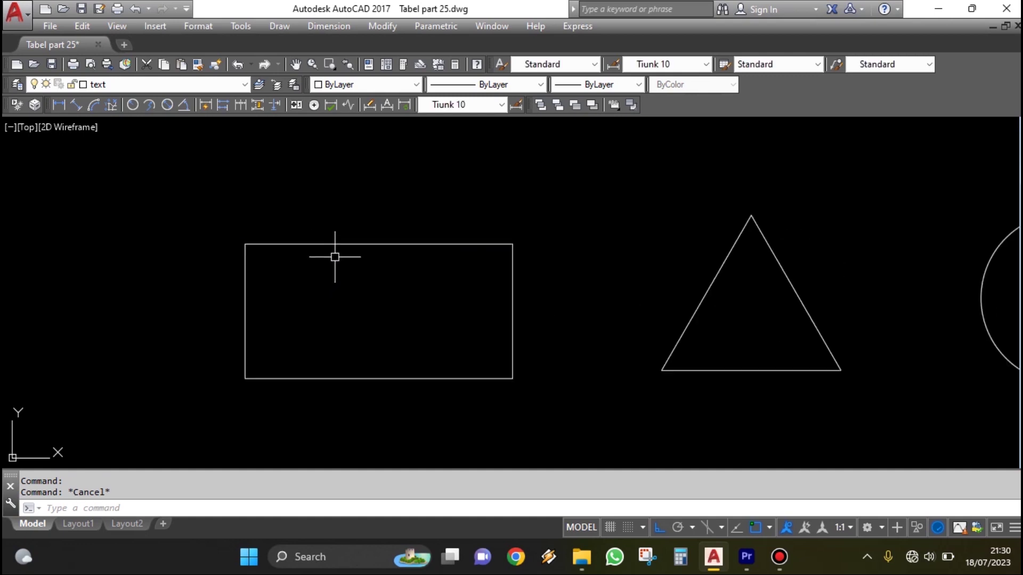
pyautogui.click(356, 243)
pyautogui.press('Escape')
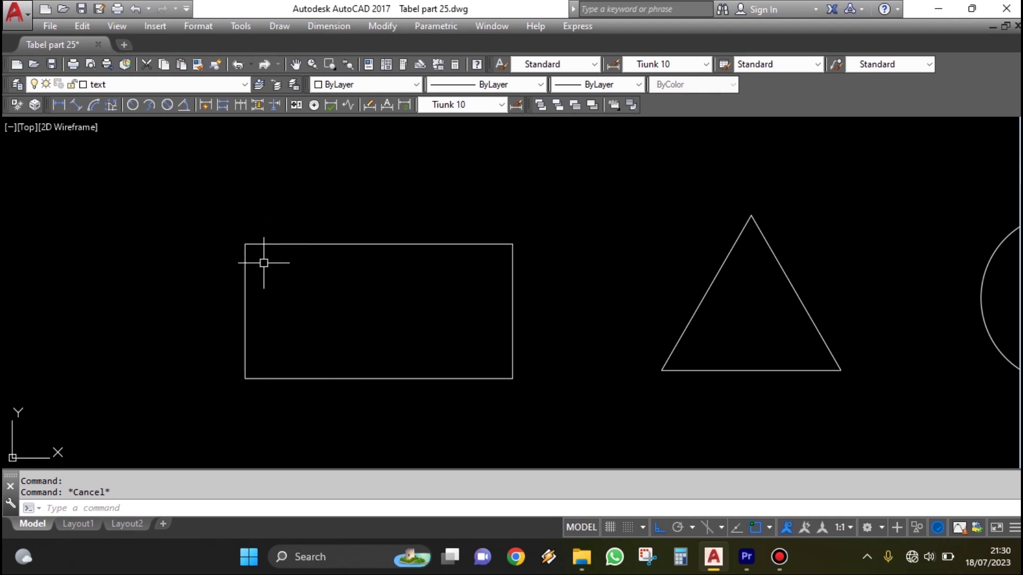
pyautogui.click(262, 263)
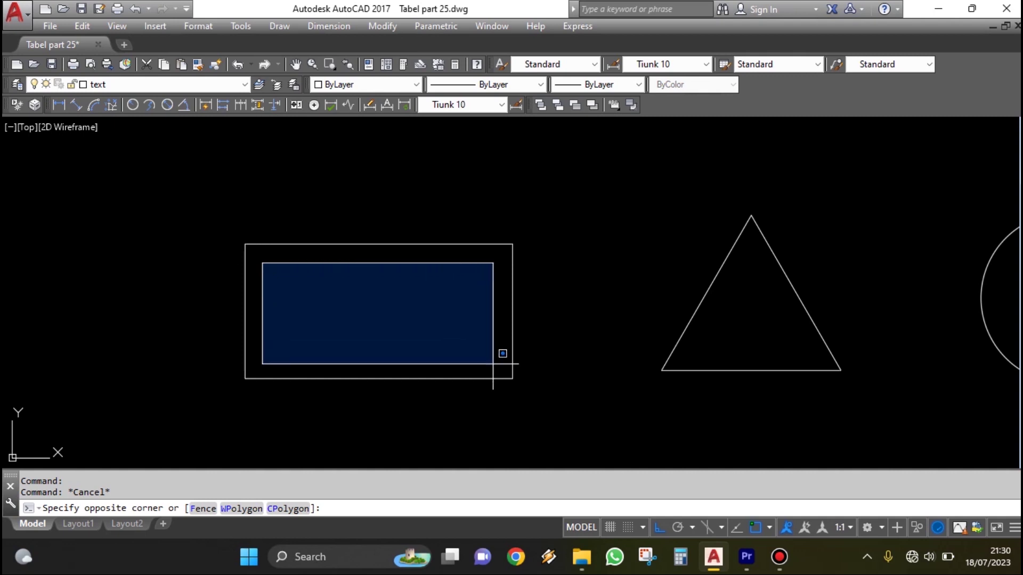
pyautogui.click(499, 348)
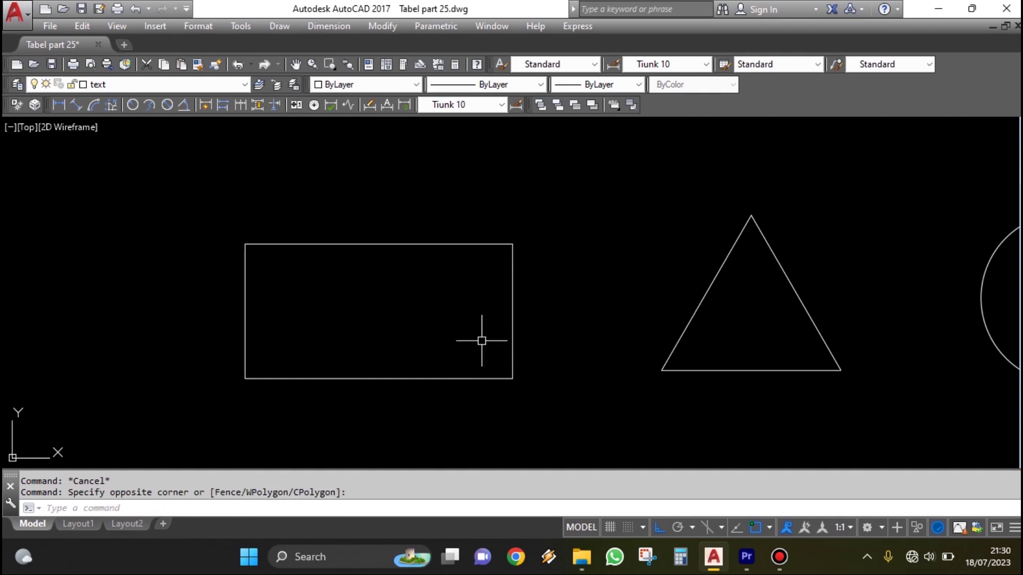
pyautogui.press('Escape')
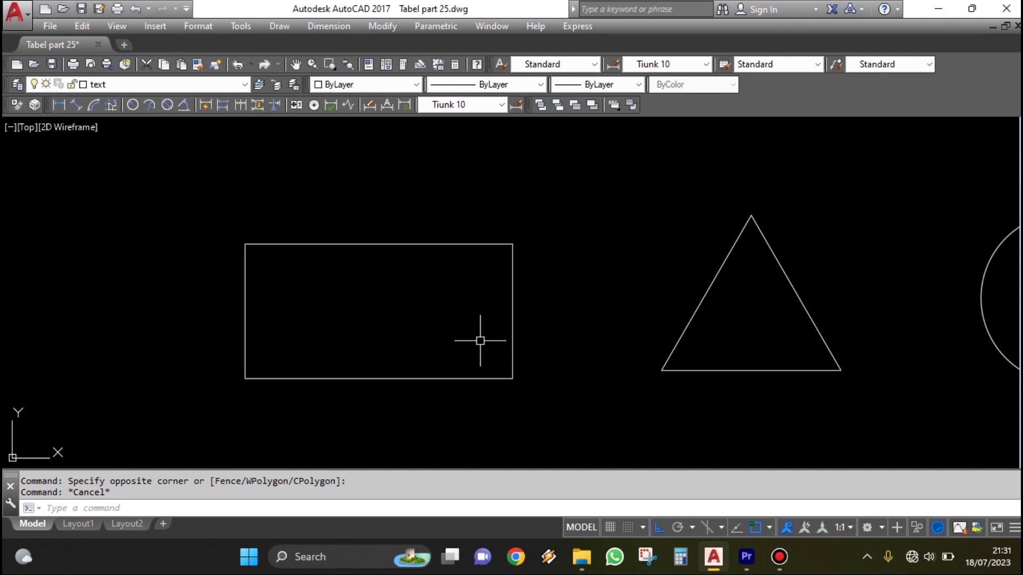
# - Offset the rectangle inward by a distance of 50
pyautogui.write('o')
pyautogui.press('Return')
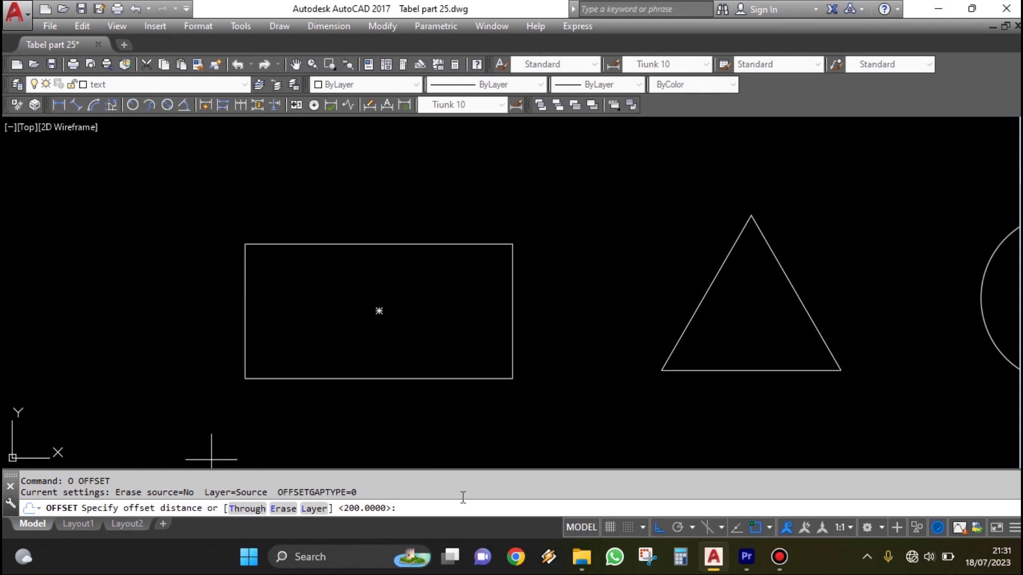
pyautogui.click(434, 509)
pyautogui.press('Return')
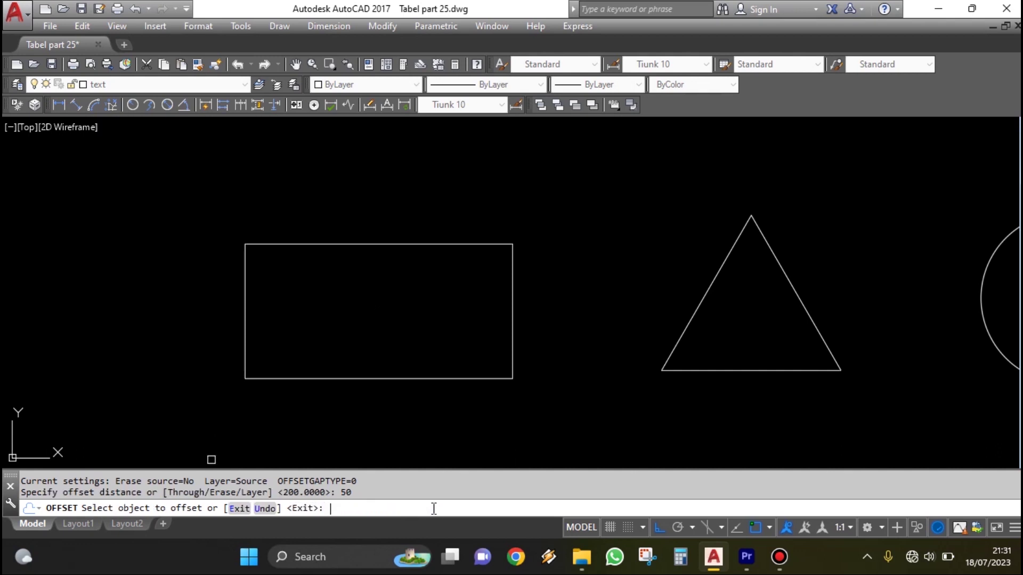
pyautogui.moveTo(373, 361); pyautogui.dragTo(495, 345, button='middle')
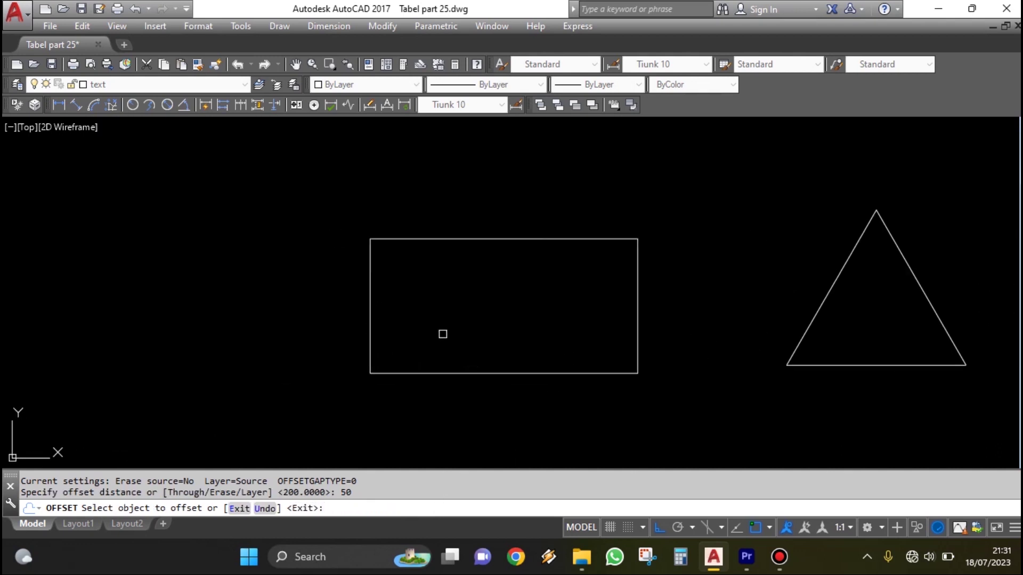
pyautogui.scroll(2, 496, 317)
pyautogui.moveTo(529, 288)
pyautogui.mouseDown(button='middle')
pyautogui.moveTo(470, 273)
pyautogui.moveTo(498, 287)
pyautogui.mouseUp(button='middle')
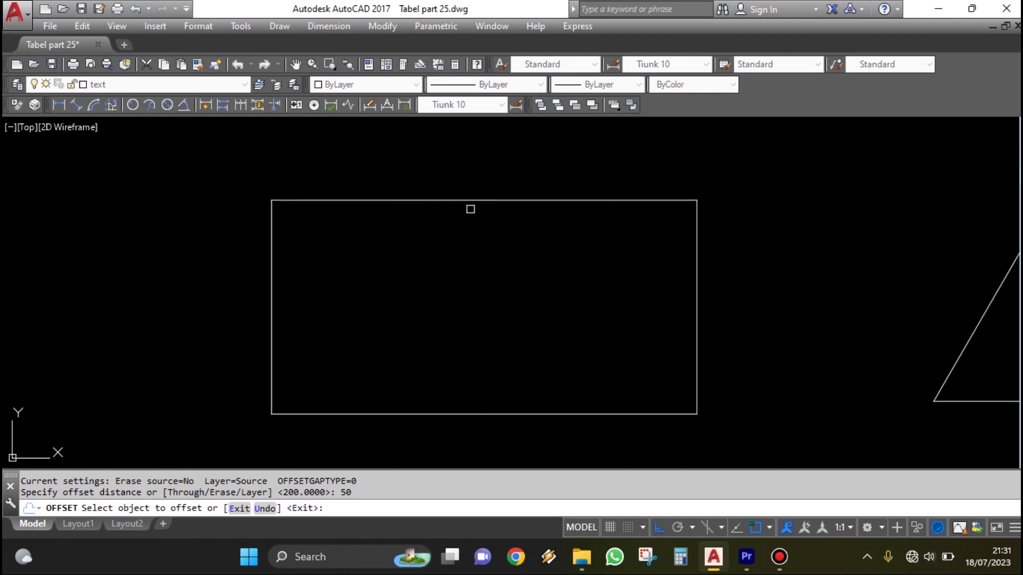
pyautogui.click(444, 200)
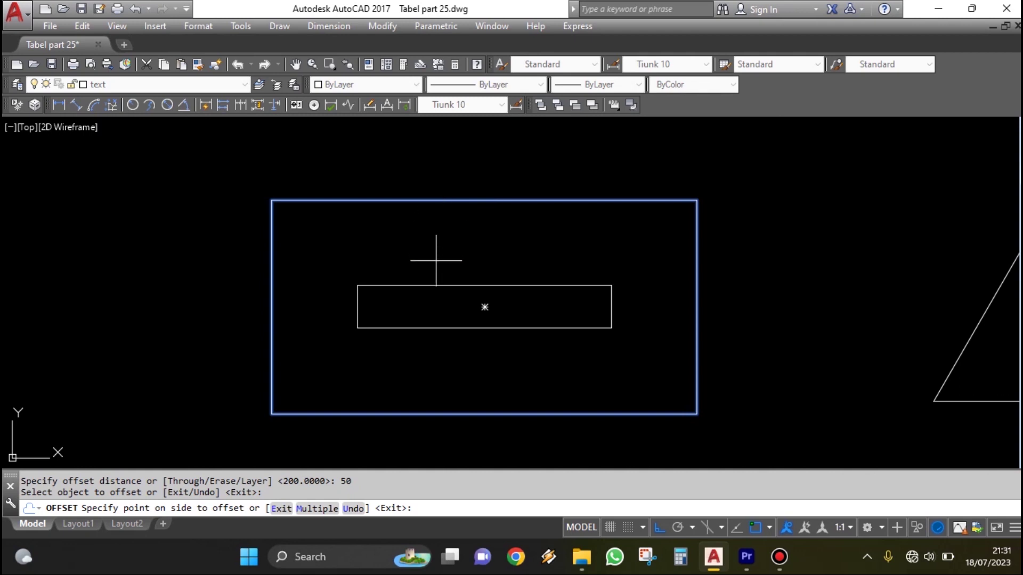
pyautogui.click(495, 256)
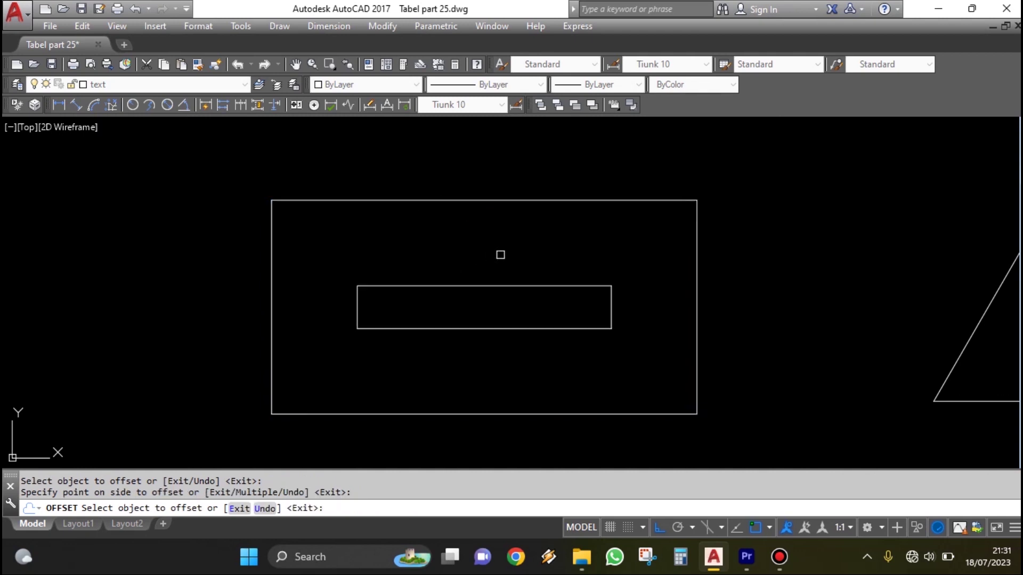
pyautogui.press('Return')
# - Add a vertical linear dimension between the top edges of the inner and outer rectangles
pyautogui.scroll(-4, 494, 258)
pyautogui.scroll(2, 505, 258)
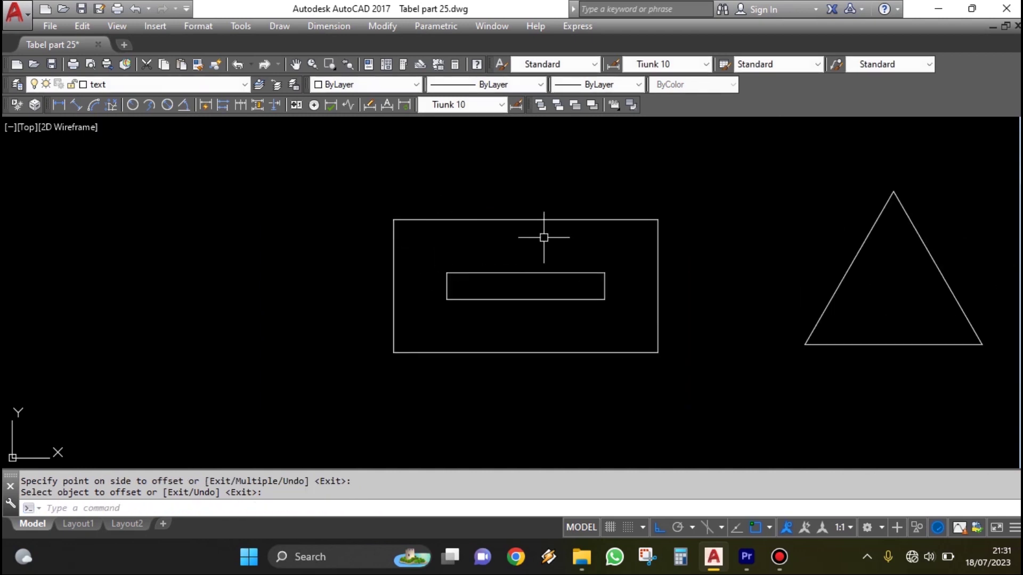
pyautogui.scroll(2, 613, 307)
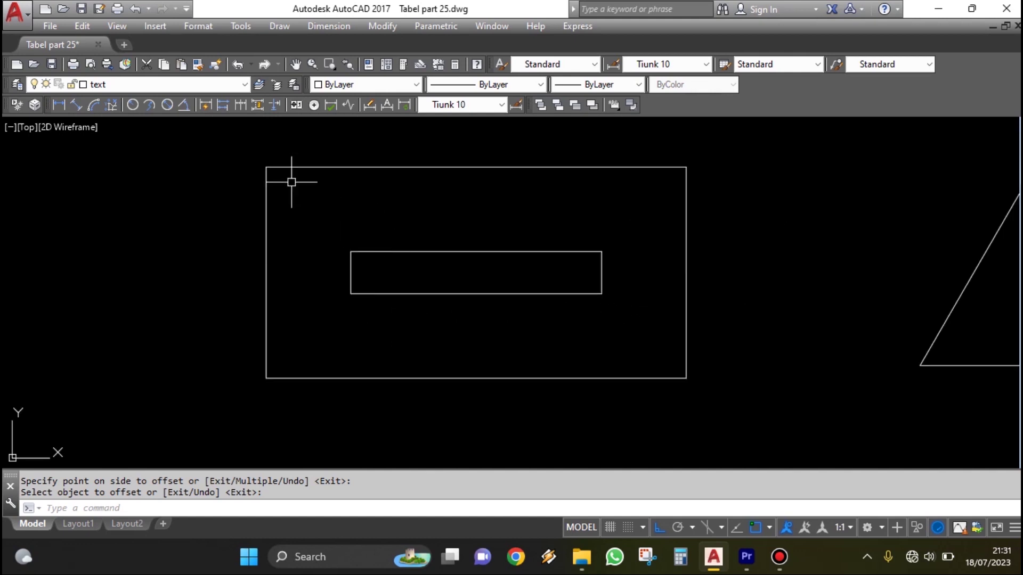
pyautogui.moveTo(478, 161); pyautogui.dragTo(485, 186, button='middle')
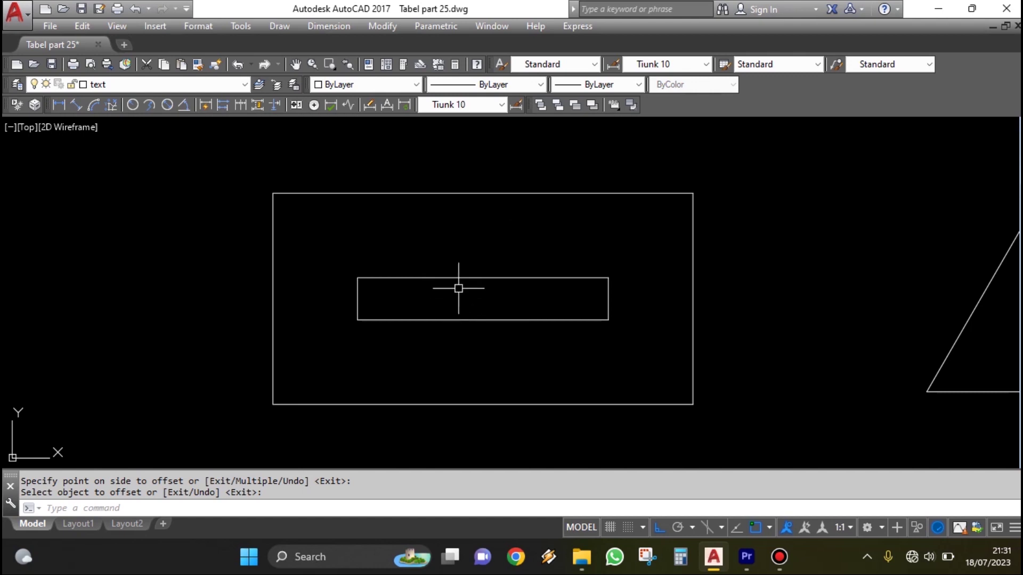
pyautogui.click(58, 104)
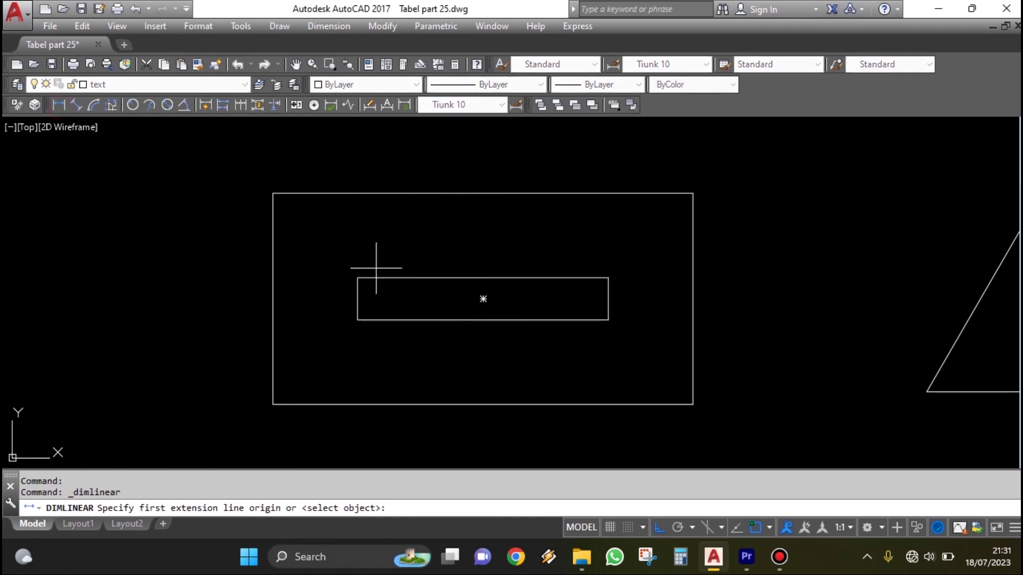
pyautogui.click(477, 277)
pyautogui.click(477, 193)
pyautogui.click(477, 235)
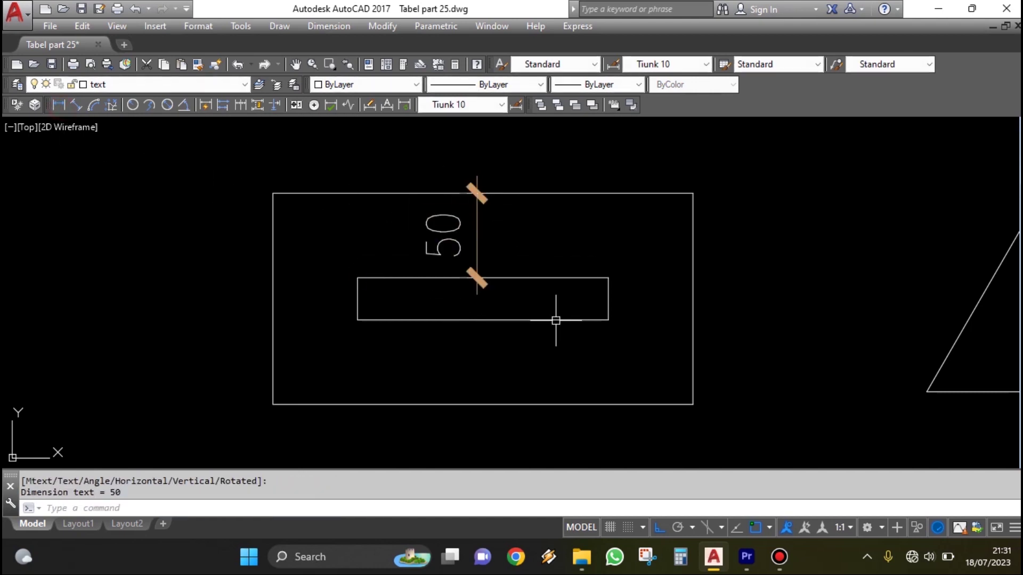
# - Add a horizontal linear dimension below the rectangles between their lower-left corners
pyautogui.press('Return')
pyautogui.click(357, 320)
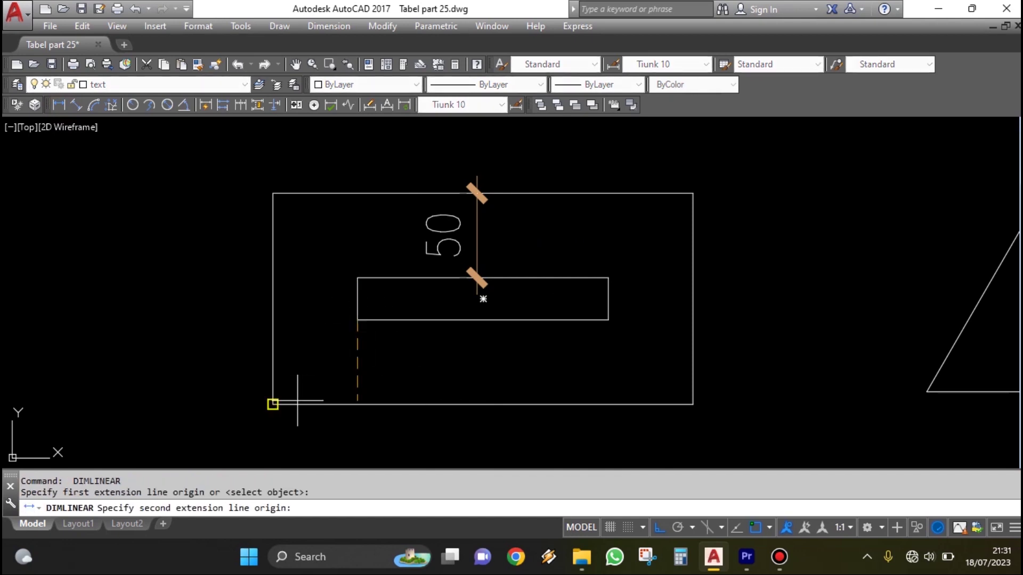
pyautogui.click(296, 401)
pyautogui.moveTo(354, 365); pyautogui.dragTo(424, 244, button='middle')
pyautogui.click(418, 380)
pyautogui.moveTo(749, 296); pyautogui.dragTo(665, 351, button='middle')
pyautogui.scroll(-2, 653, 293)
pyautogui.scroll(2, 674, 283)
pyautogui.scroll(-2, 681, 283)
pyautogui.scroll(2, 655, 312)
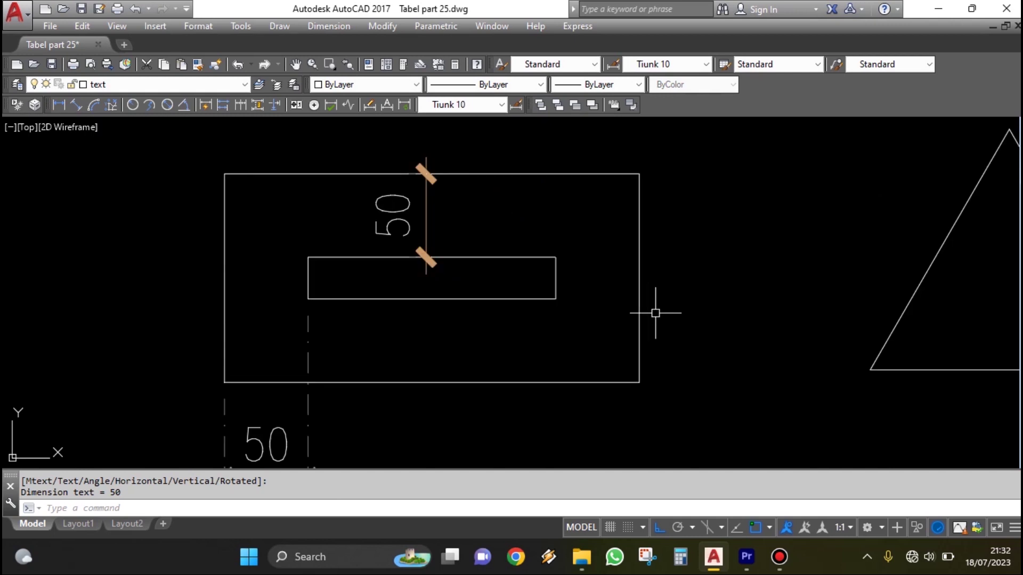
pyautogui.click(425, 210)
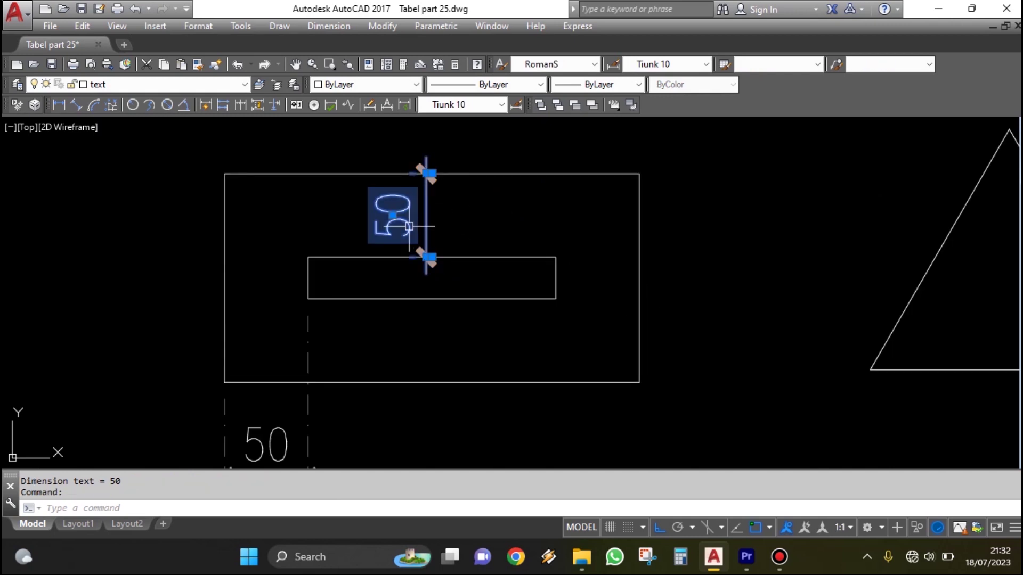
pyautogui.press('Escape')
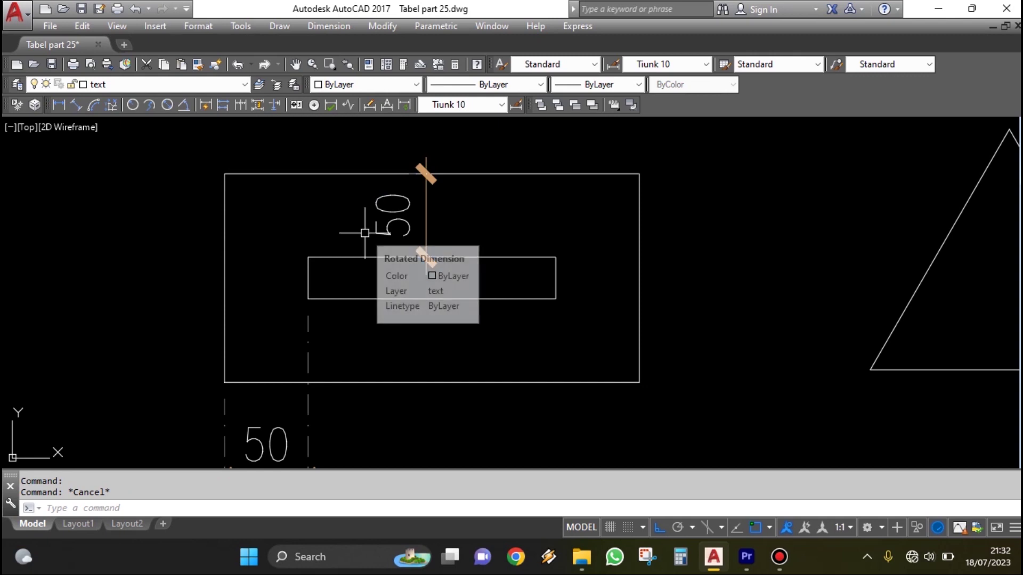
pyautogui.scroll(-2, 247, 251)
pyautogui.scroll(2, 214, 202)
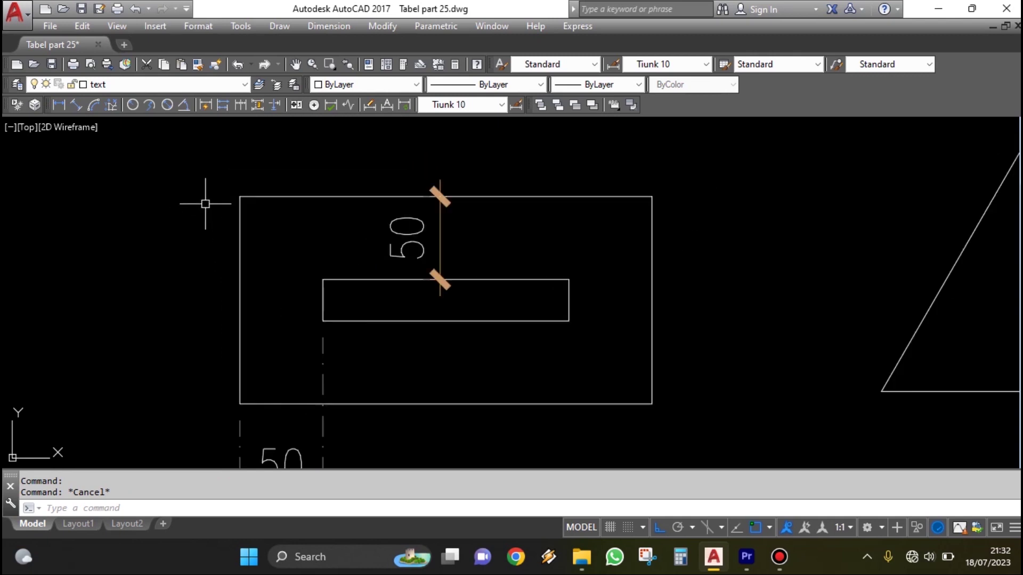
pyautogui.moveTo(230, 216); pyautogui.dragTo(284, 198, button='middle')
pyautogui.click(293, 184)
pyautogui.press('Escape')
# - Dimension the outer rectangle's left edge as an object, placing the linear dimension to its left
pyautogui.click(58, 104)
pyautogui.press('Return')
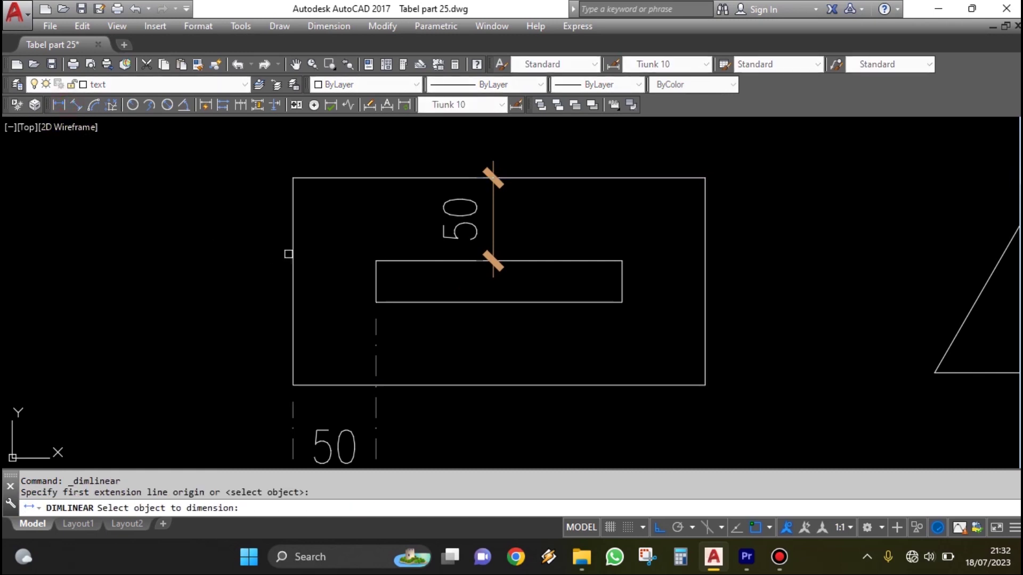
pyautogui.click(293, 254)
pyautogui.click(217, 314)
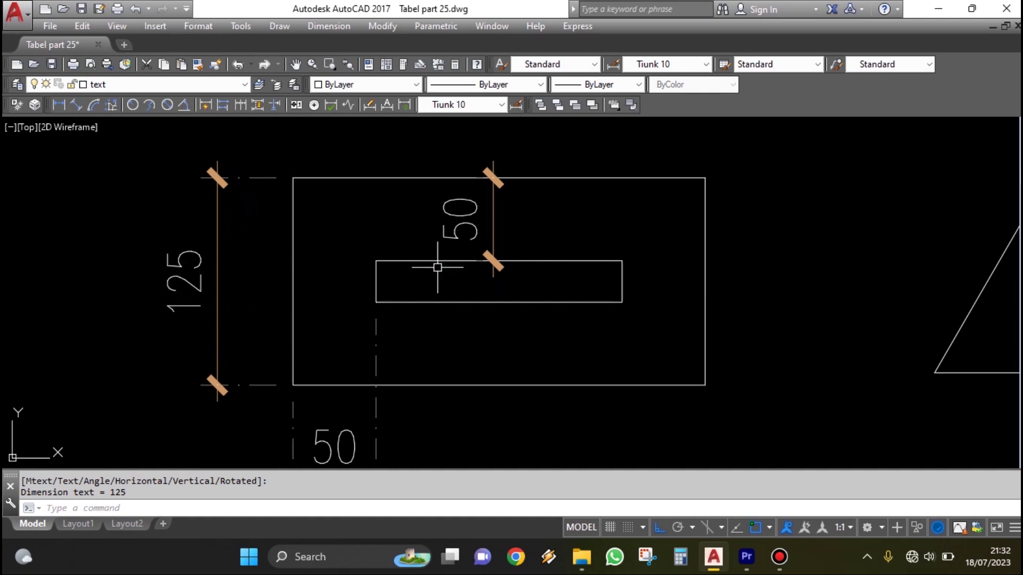
pyautogui.scroll(-2, 431, 282)
pyautogui.scroll(1, 432, 281)
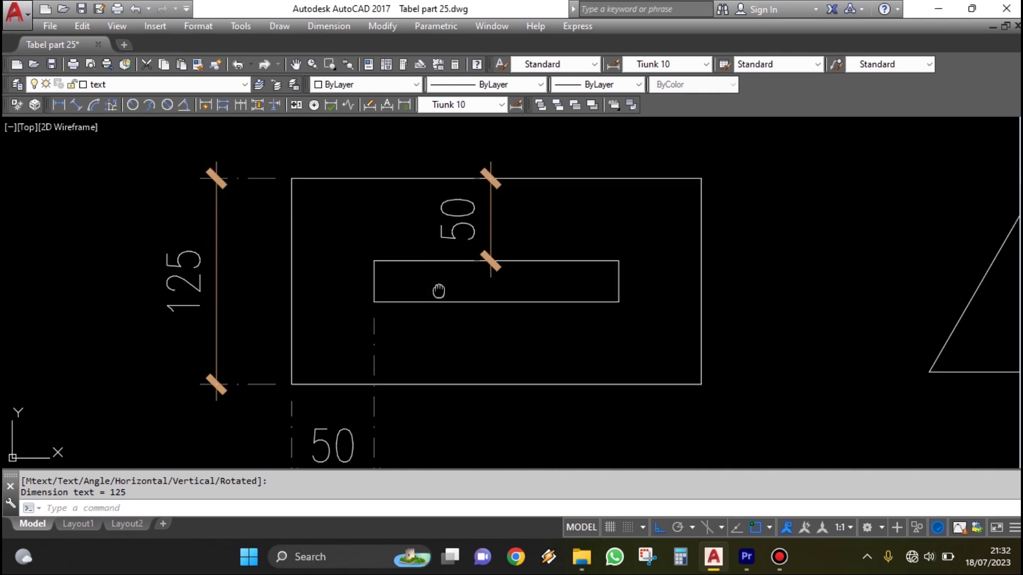
pyautogui.moveTo(432, 282); pyautogui.dragTo(435, 207, button='middle')
pyautogui.write('e')
pyautogui.press('space')
pyautogui.click(446, 391)
pyautogui.click(326, 365)
pyautogui.scroll(-2, 327, 365)
pyautogui.press('Escape')
# - Offset the triangle outward by a distance of 50
pyautogui.scroll(4, 617, 340)
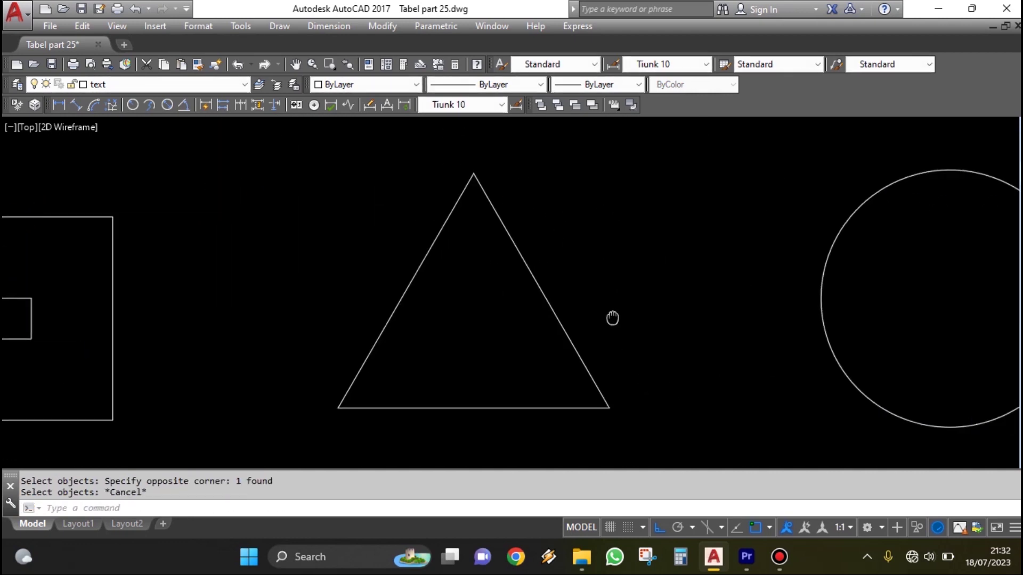
pyautogui.scroll(-2, 538, 289)
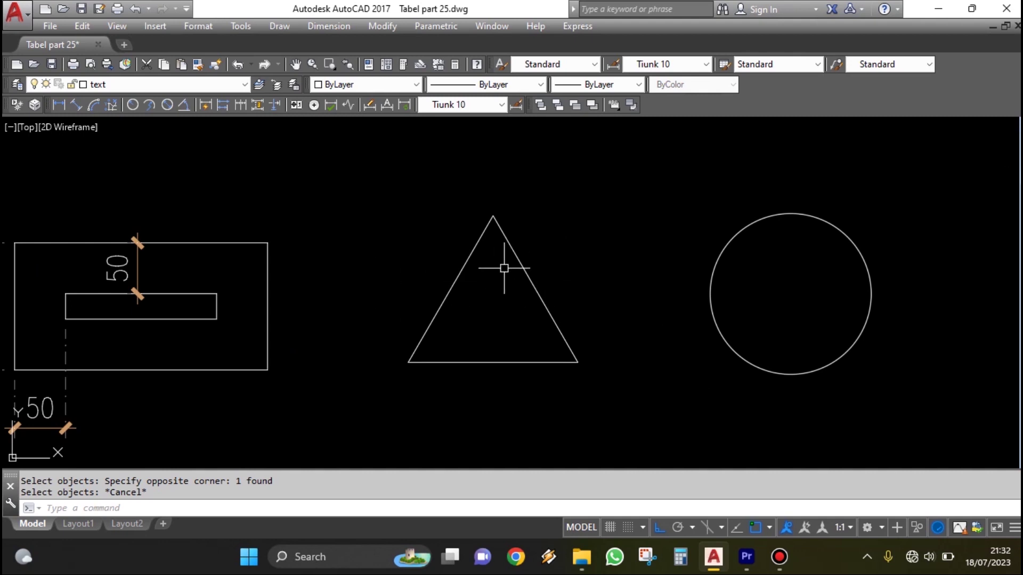
pyautogui.moveTo(542, 300)
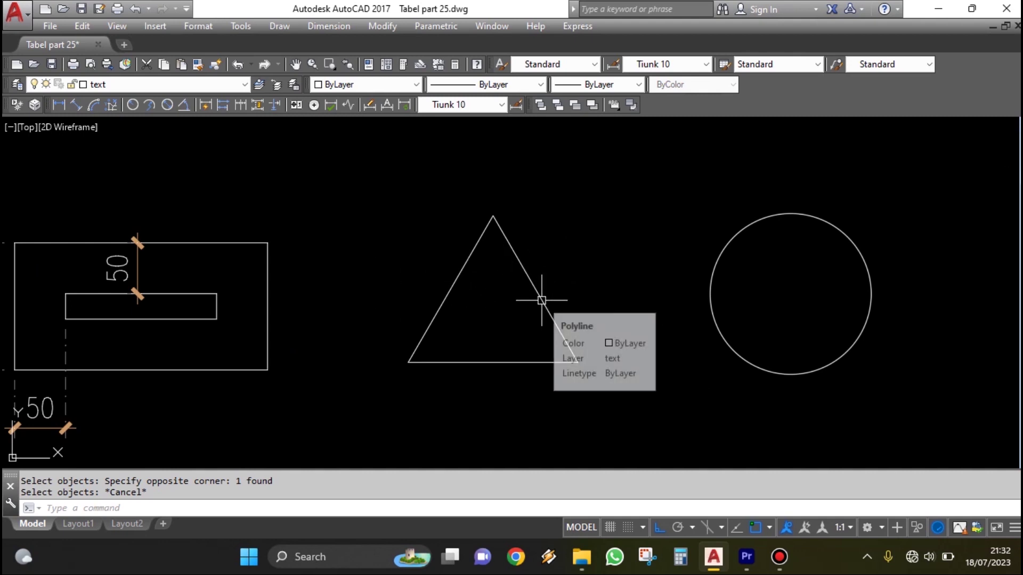
pyautogui.write('o')
pyautogui.press('Return')
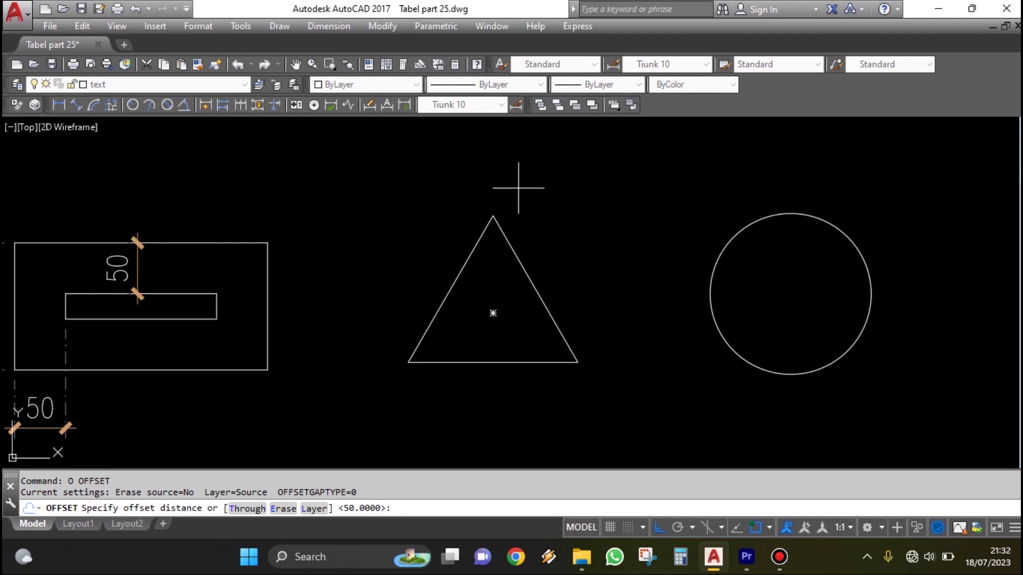
pyautogui.press('Return')
pyautogui.click(521, 261)
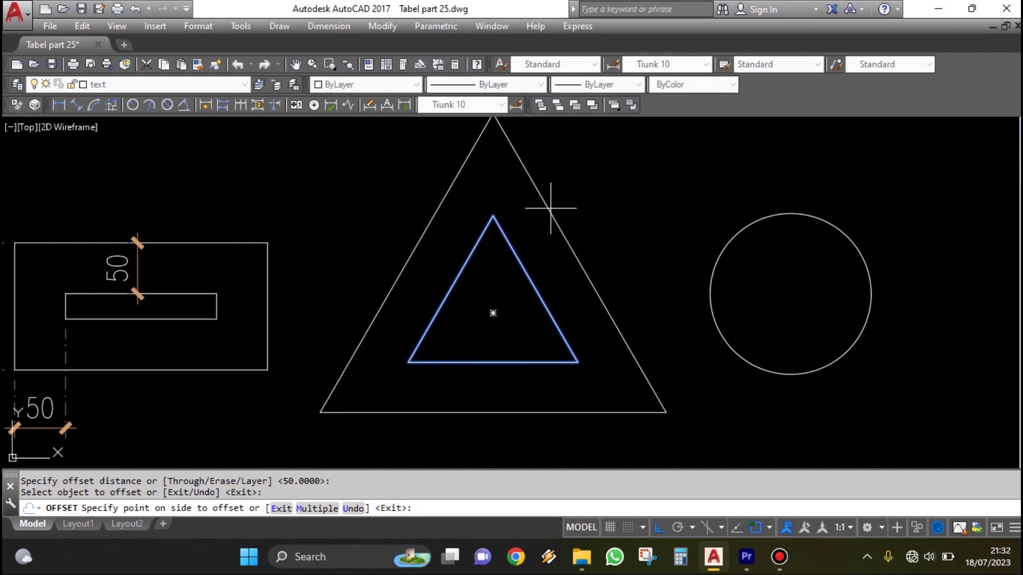
pyautogui.scroll(-2, 552, 272)
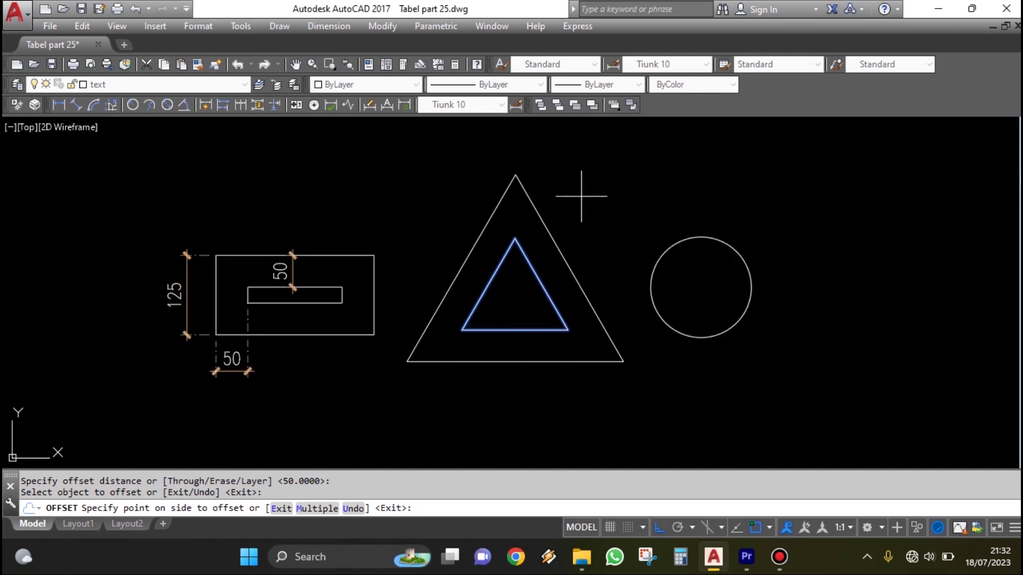
pyautogui.click(581, 196)
# - Offset the original circle by 50 both inward and outward
pyautogui.moveTo(752, 236); pyautogui.dragTo(558, 238, button='middle')
pyautogui.scroll(2, 558, 238)
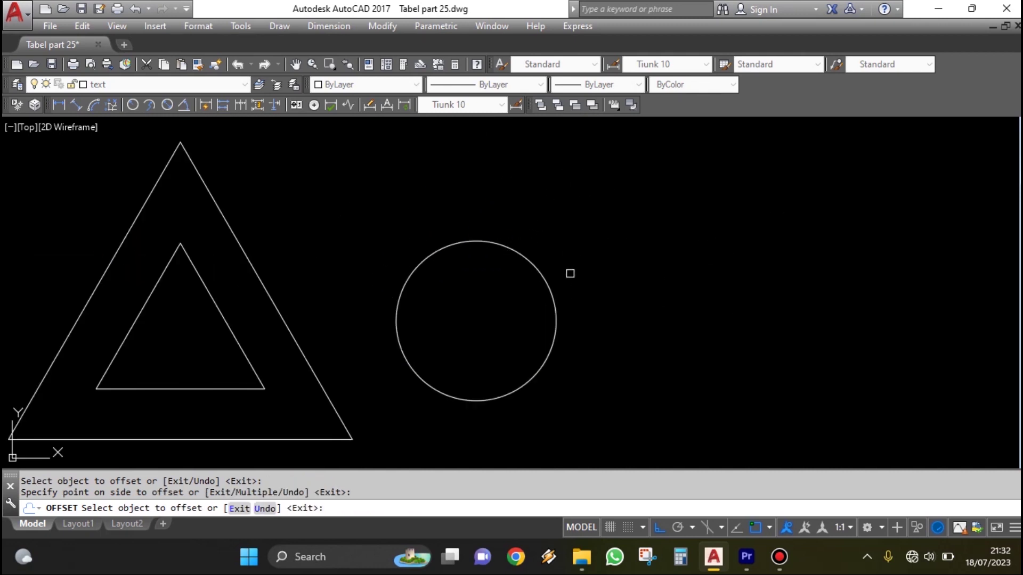
pyautogui.click(539, 268)
pyautogui.click(494, 328)
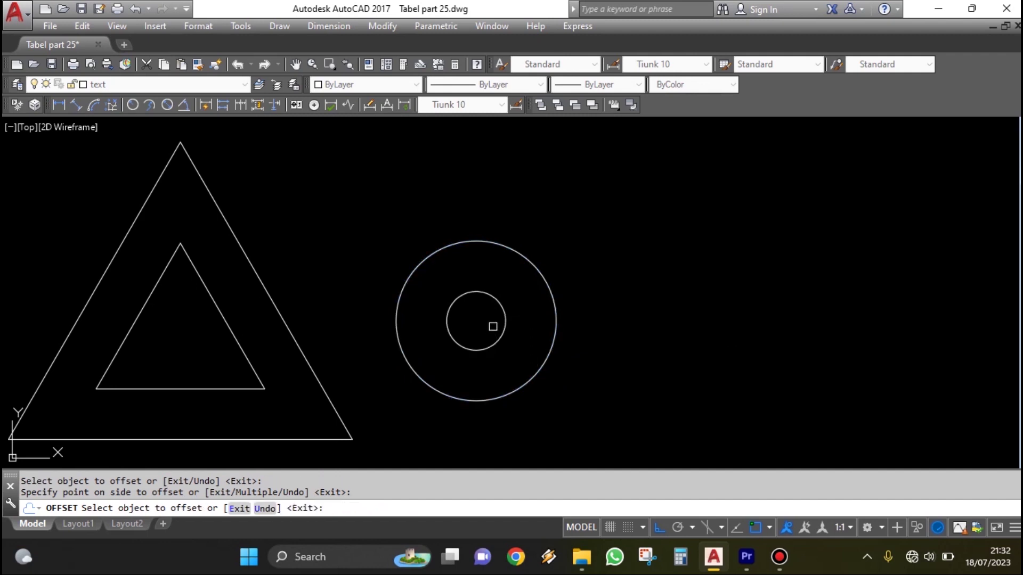
pyautogui.click(521, 252)
pyautogui.click(598, 202)
pyautogui.scroll(-4, 668, 280)
pyautogui.moveTo(563, 333); pyautogui.dragTo(658, 327, button='middle')
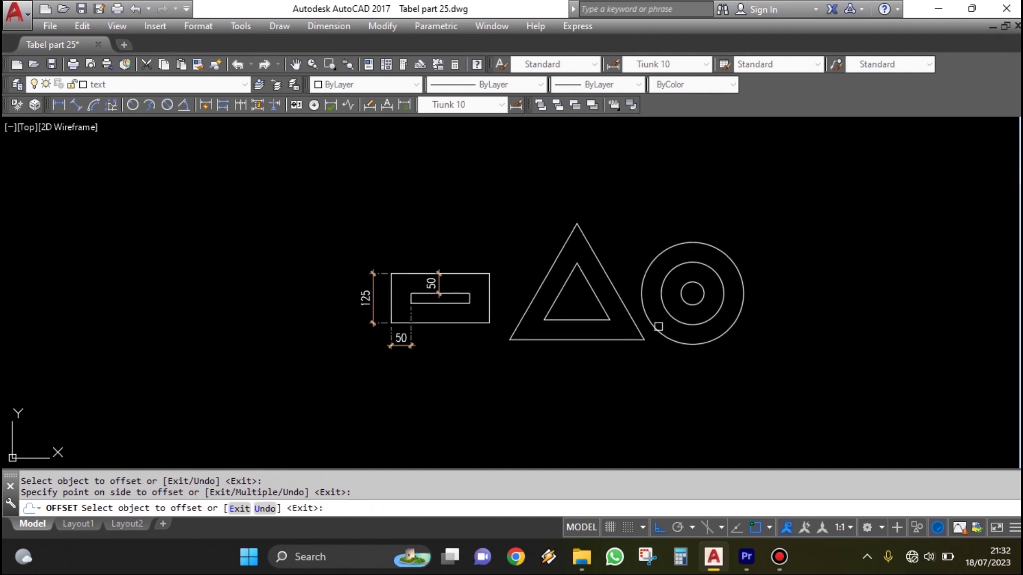
pyautogui.scroll(2, 665, 312)
pyautogui.press('Escape')
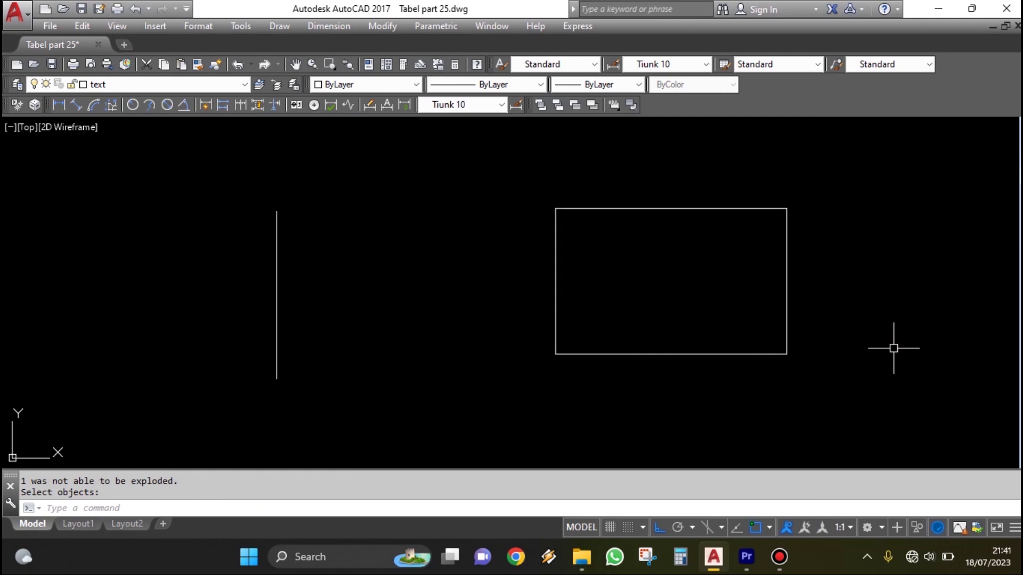
pyautogui.moveTo(501, 288); pyautogui.dragTo(699, 283, button='middle')
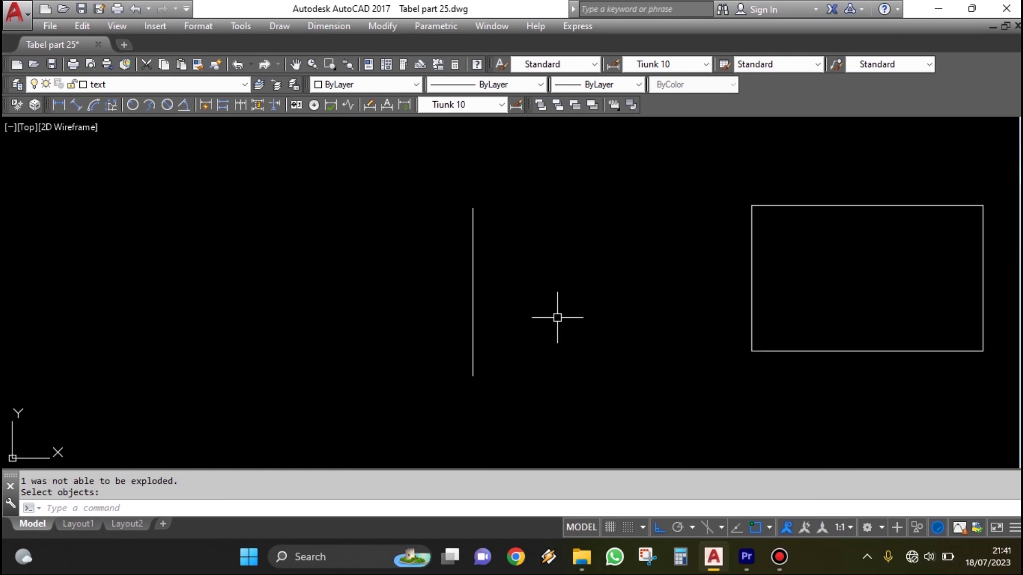
pyautogui.click(532, 357)
pyautogui.click(455, 256)
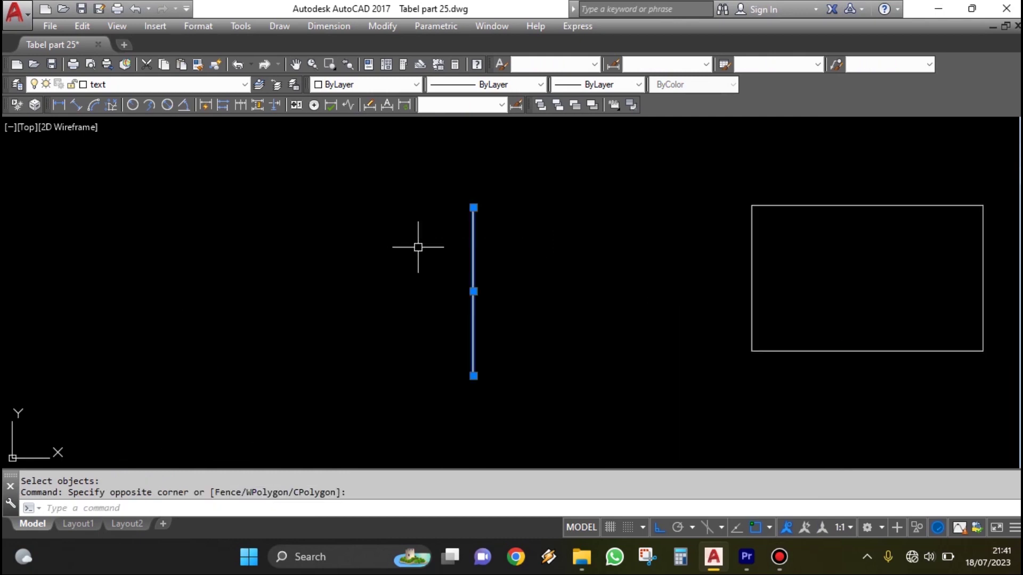
pyautogui.press('Escape')
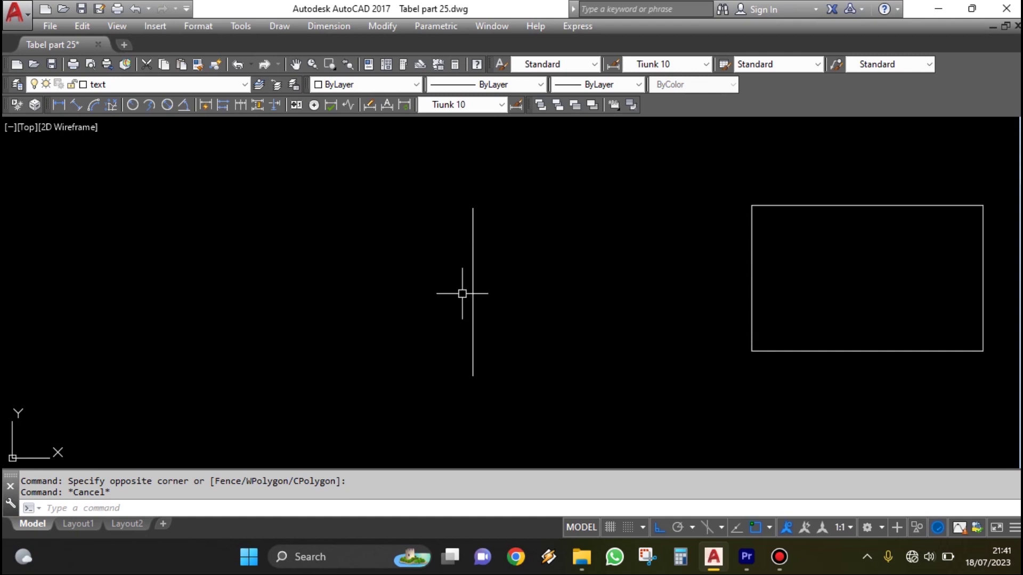
# - Offset the single vertical line by 100 to both its right and left sides
pyautogui.write('o')
pyautogui.press('Return')
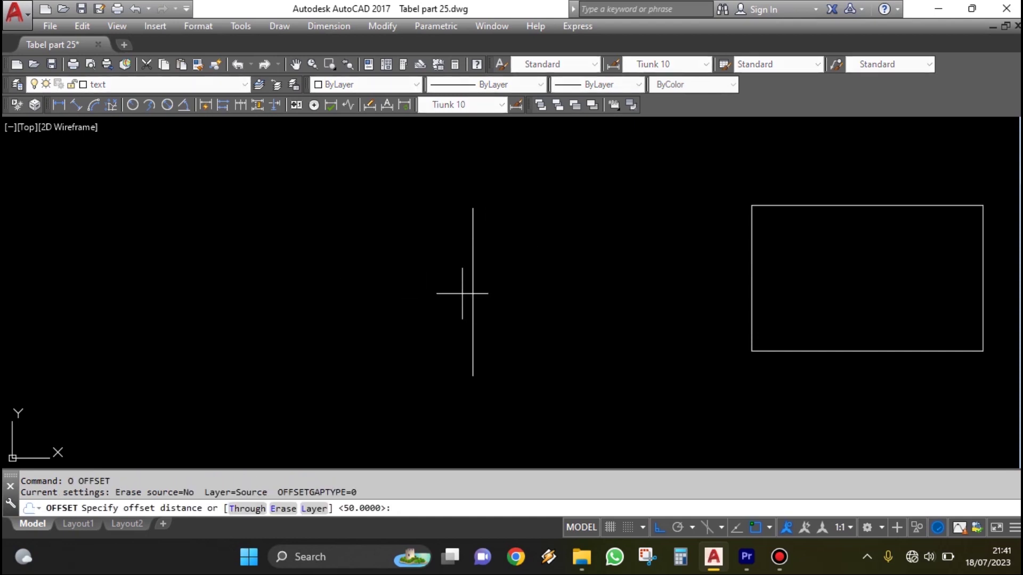
pyautogui.press('Return')
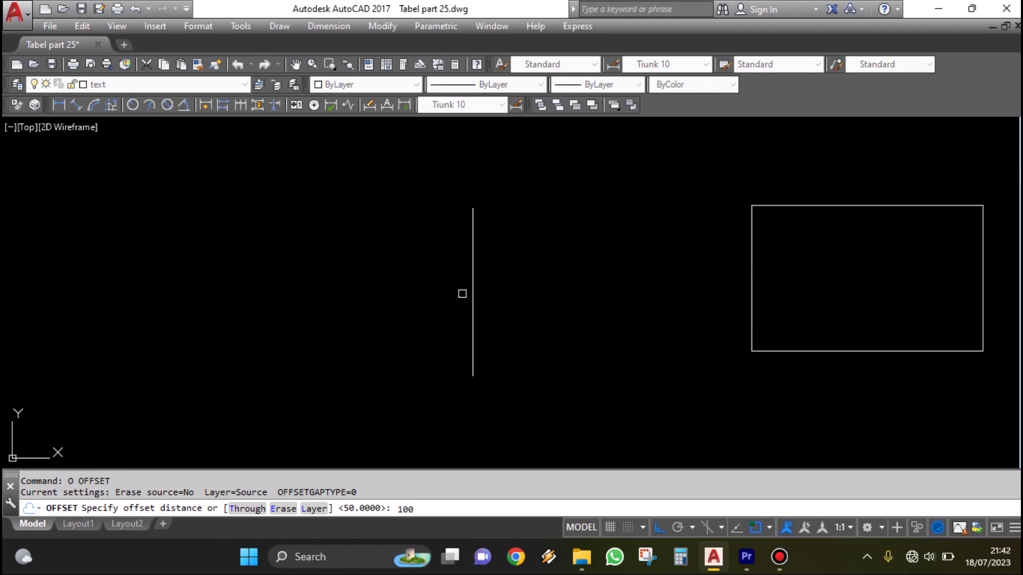
pyautogui.click(471, 282)
pyautogui.click(549, 277)
pyautogui.click(473, 290)
pyautogui.click(406, 303)
pyautogui.press('Return')
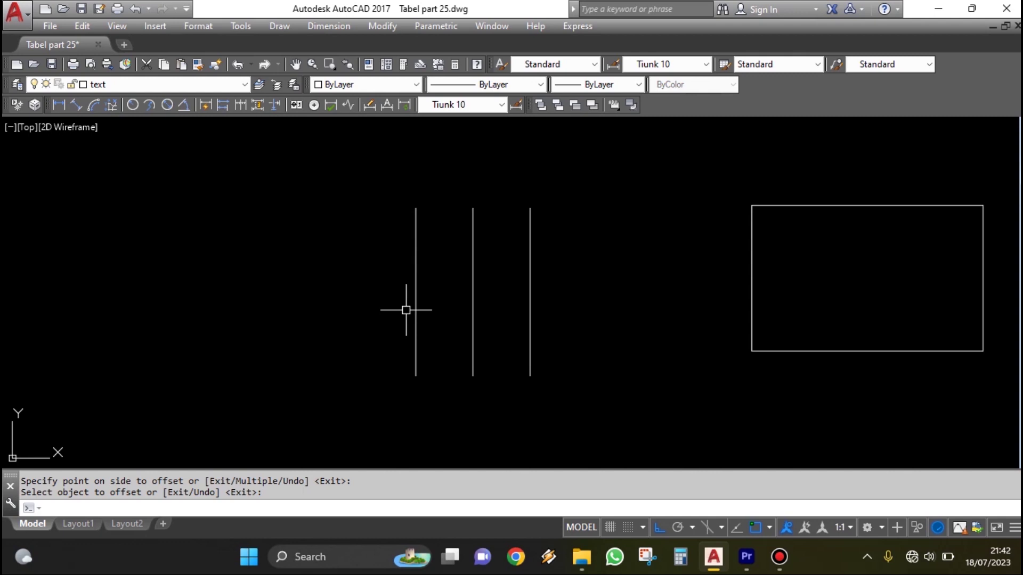
# - Copy the leftmost vertical line 100 units horizontally to the left
pyautogui.write('co')
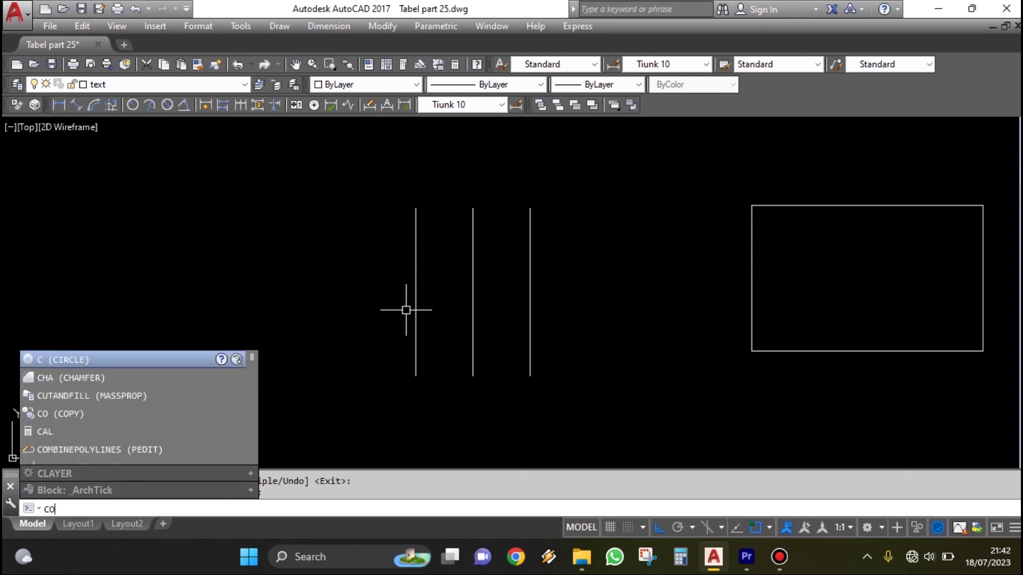
pyautogui.press('space')
pyautogui.scroll(2, 410, 309)
pyautogui.click(440, 296)
pyautogui.click(352, 306)
pyautogui.press('Return')
pyautogui.scroll(-2, 365, 329)
pyautogui.click(346, 339)
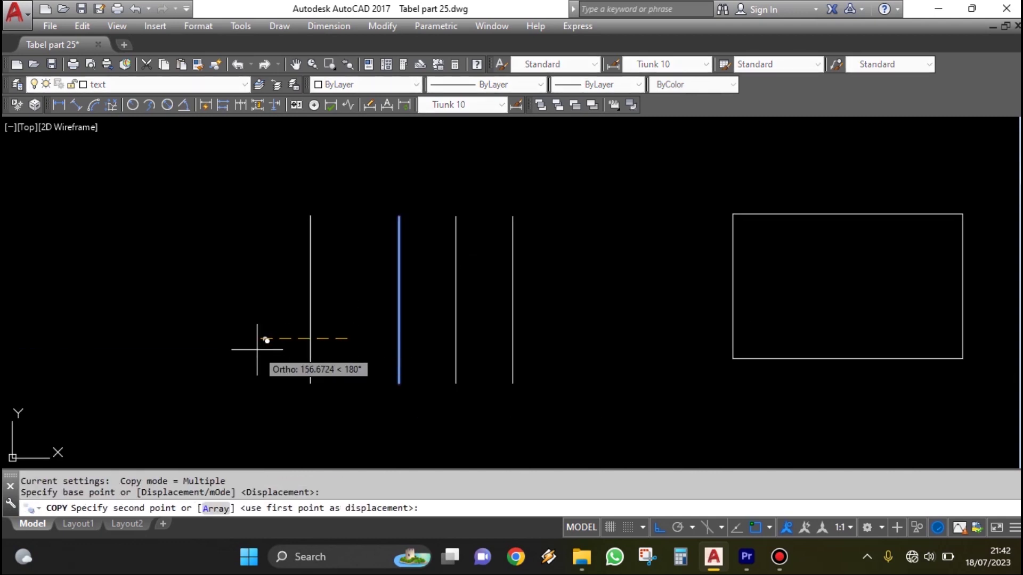
pyautogui.write('100')
pyautogui.press('Return')
pyautogui.press('Escape')
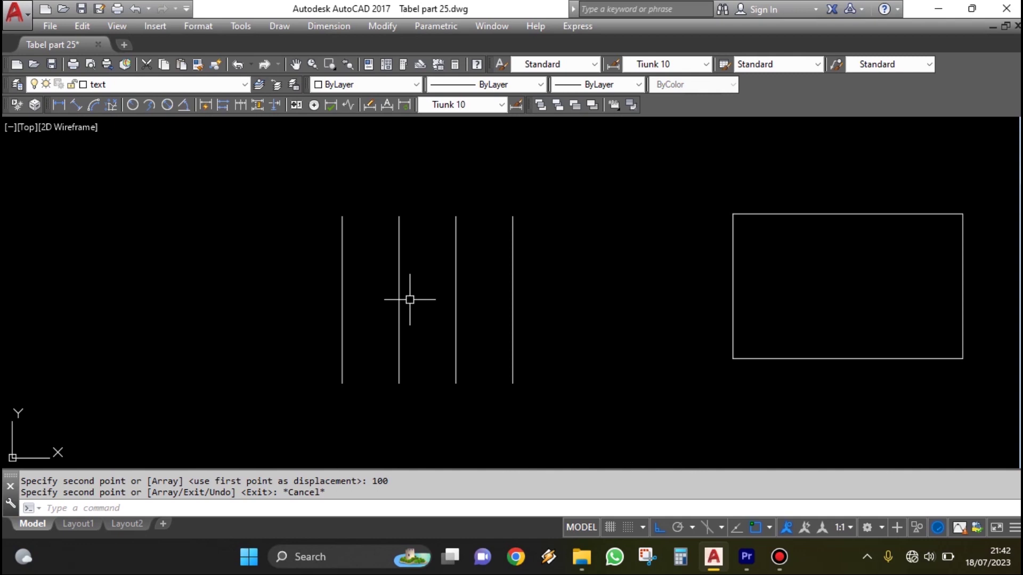
# - Offset the leftmost vertical line 100 further to the left
pyautogui.write('O')
pyautogui.press('Return')
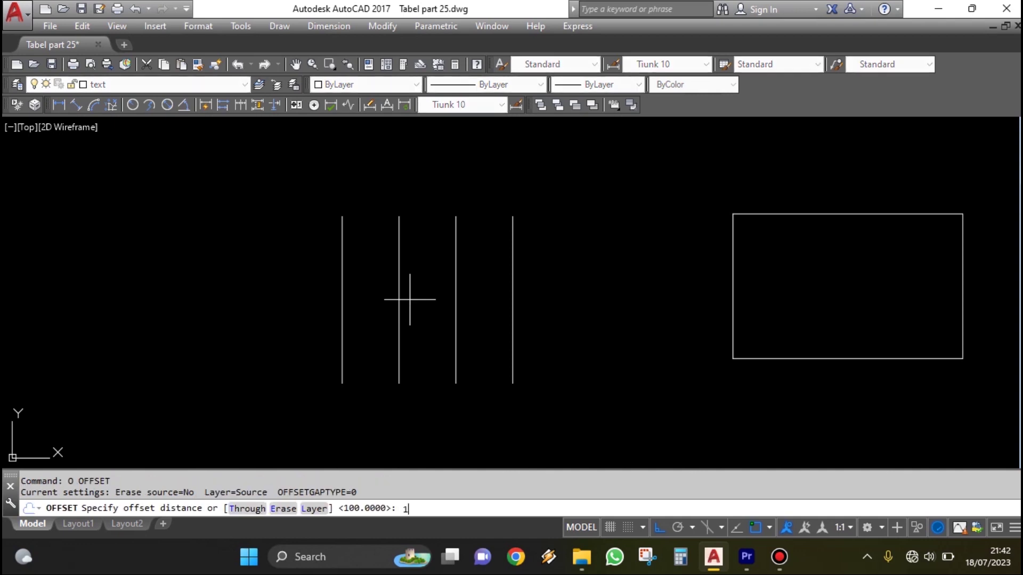
pyautogui.press('Return')
pyautogui.press('Return')
pyautogui.click(342, 278)
pyautogui.click(292, 290)
pyautogui.press('Escape')
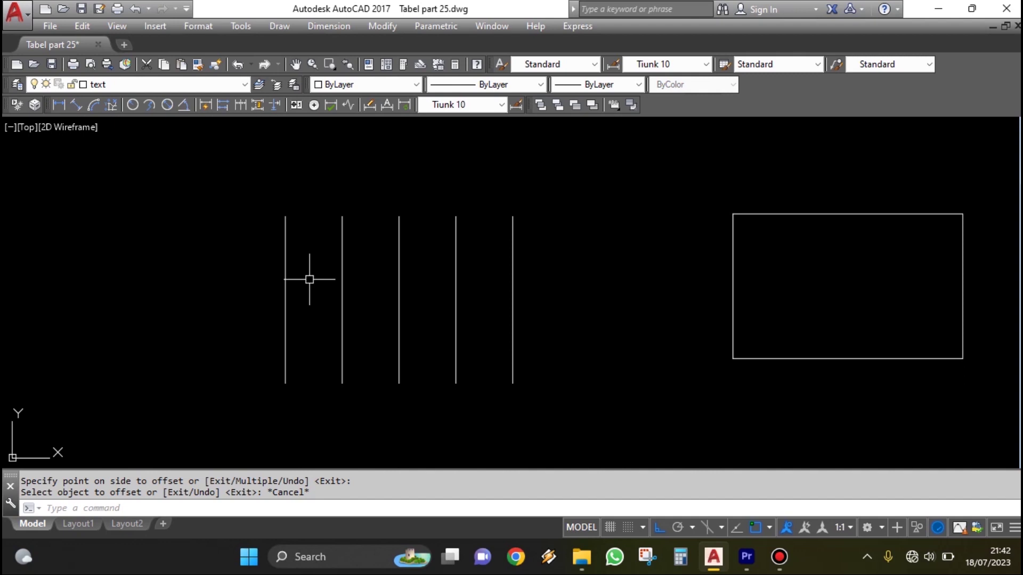
# - Select the rectangle's sides individually and in pairs to examine whether they are separate line objects, clearing each selection
pyautogui.scroll(-3, 309, 279)
pyautogui.scroll(1, 346, 288)
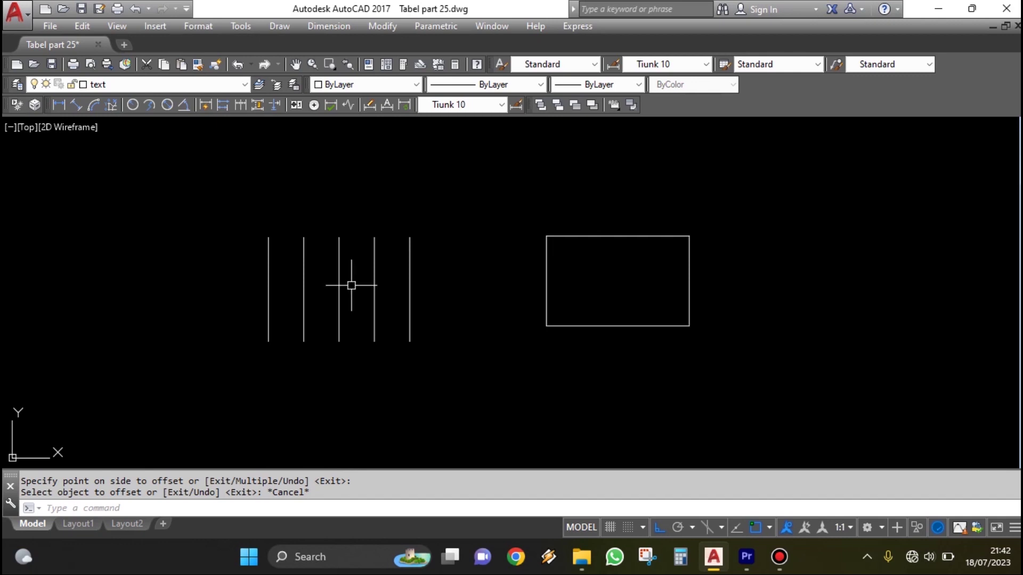
pyautogui.scroll(2, 314, 271)
pyautogui.moveTo(726, 247); pyautogui.dragTo(440, 275, button='middle')
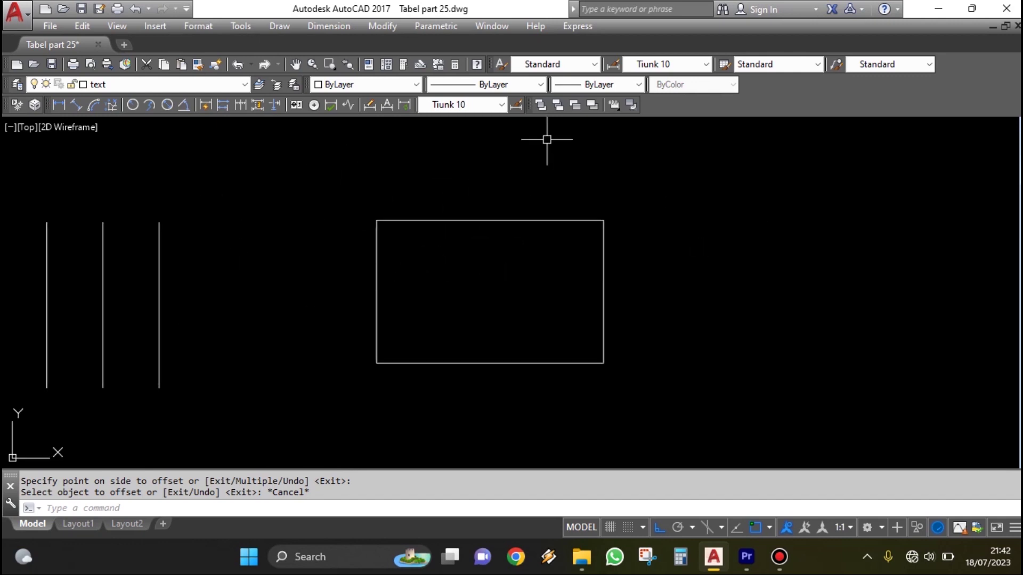
pyautogui.click(597, 309)
pyautogui.click(570, 400)
pyautogui.press('Escape')
pyautogui.click(648, 292)
pyautogui.click(241, 292)
pyautogui.press('Escape')
pyautogui.click(549, 421)
pyautogui.click(461, 183)
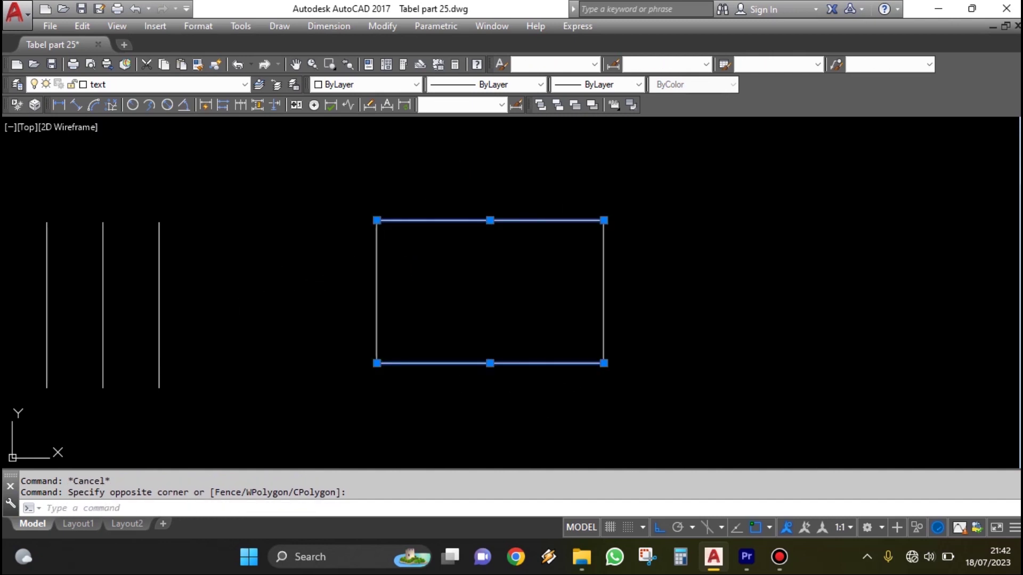
pyautogui.press('Escape')
pyautogui.click(531, 399)
pyautogui.click(454, 182)
pyautogui.press('Escape')
pyautogui.click(543, 190)
pyautogui.click(488, 251)
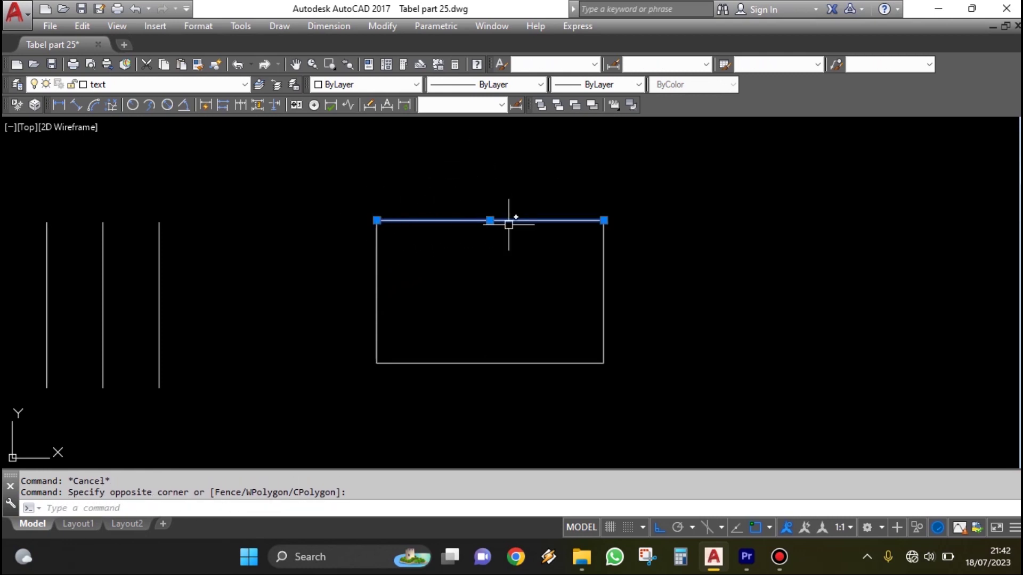
pyautogui.click(459, 244)
pyautogui.click(442, 194)
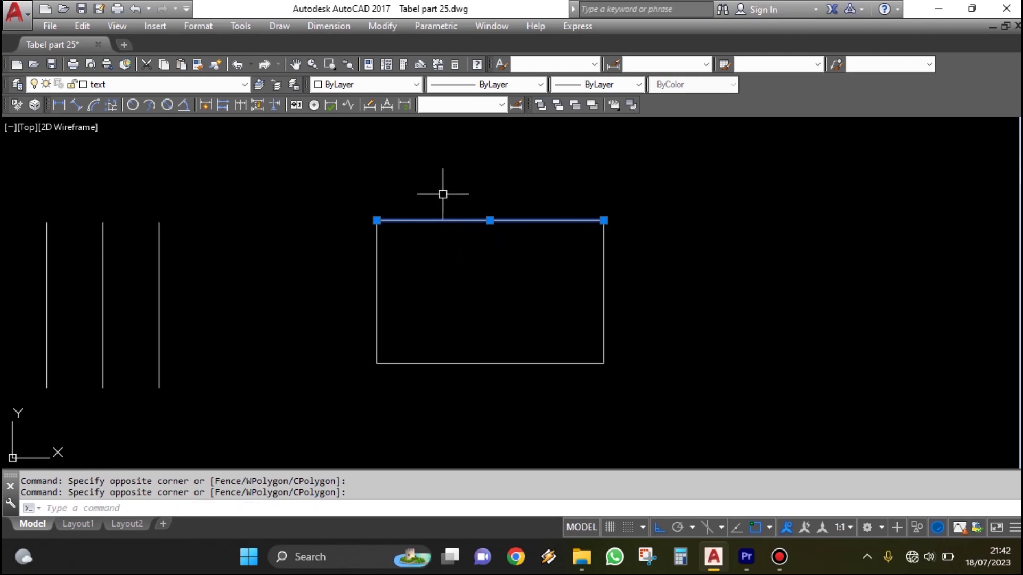
pyautogui.press('Escape')
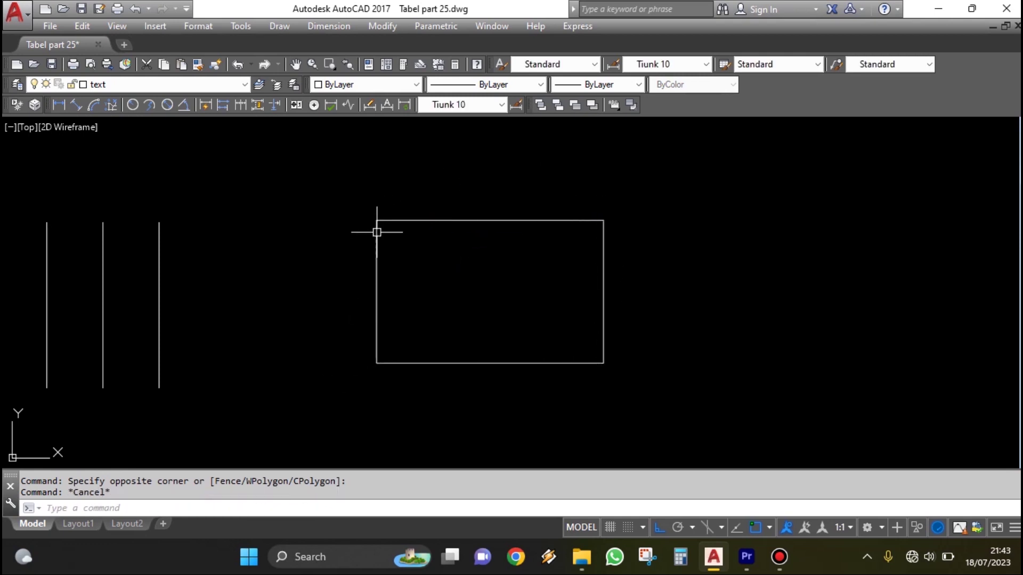
pyautogui.click(529, 220)
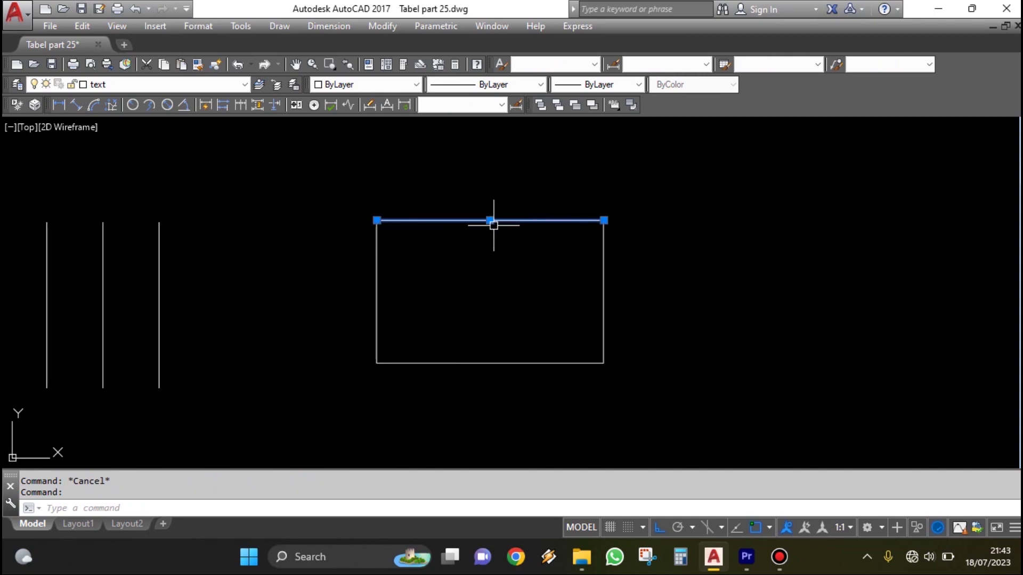
pyautogui.press('Escape')
# - Offset each of the rectangle's four separate edges inward by 50
pyautogui.write('o')
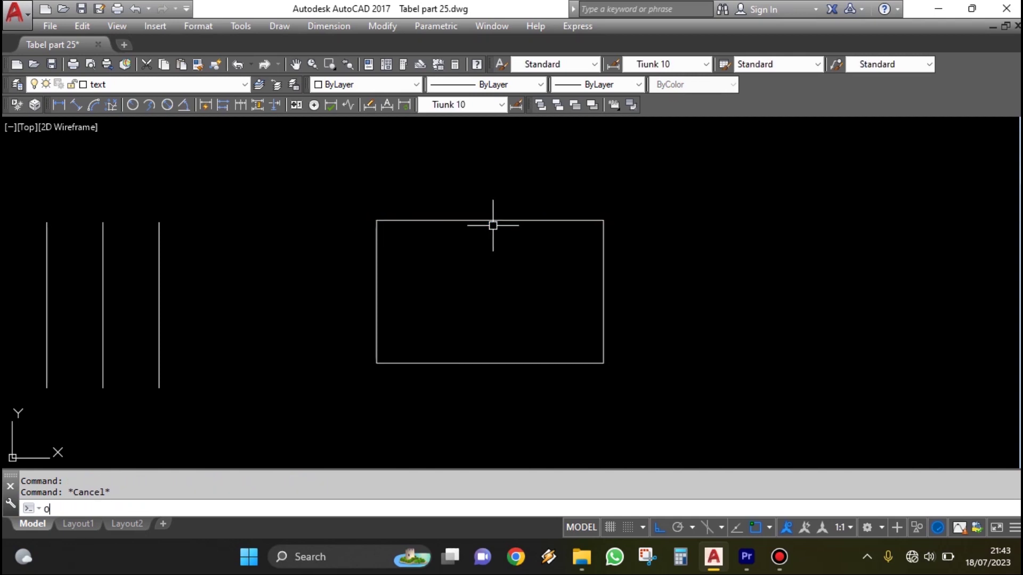
pyautogui.press('Return')
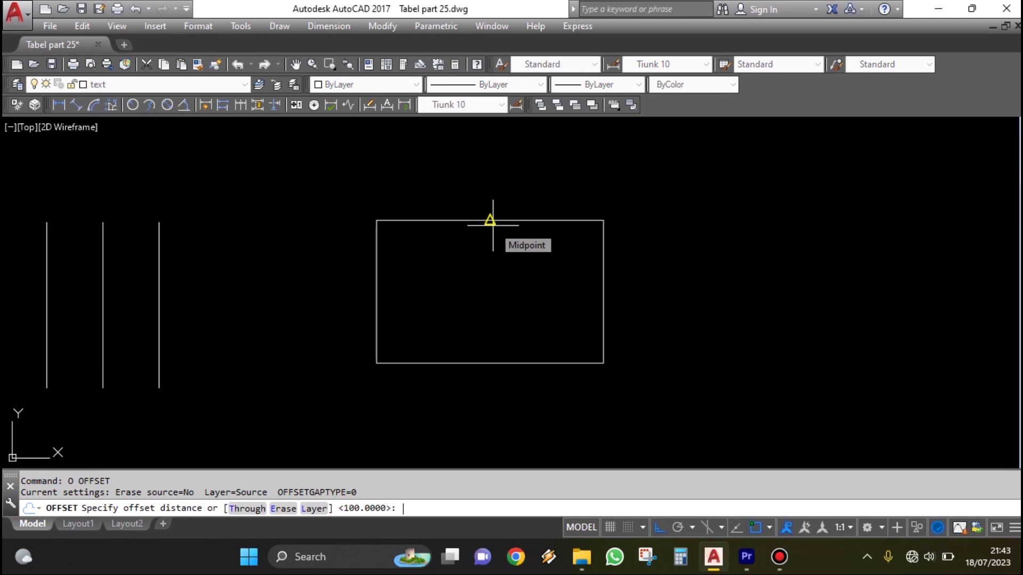
pyautogui.write('50')
pyautogui.press('Return')
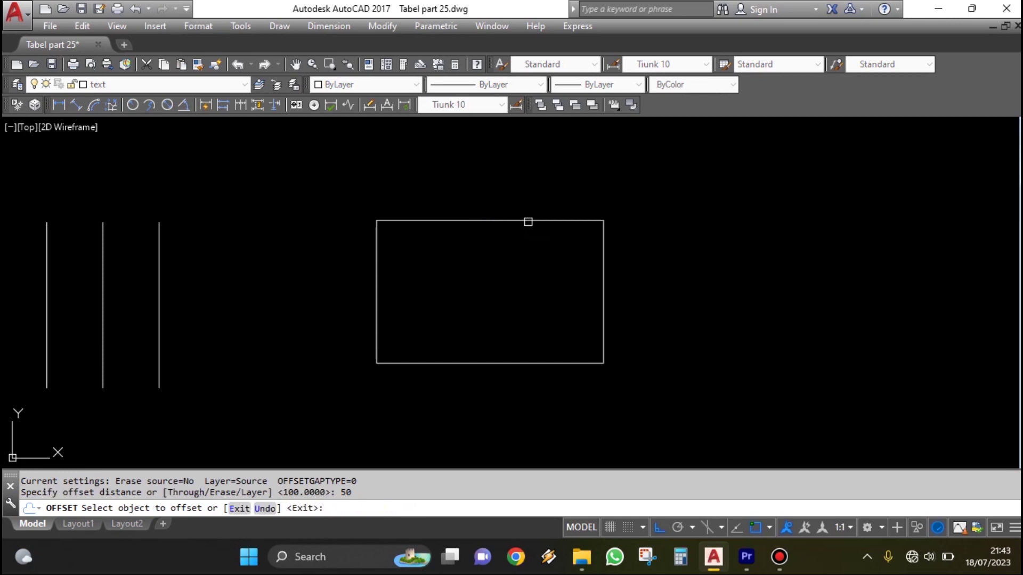
pyautogui.click(527, 221)
pyautogui.click(530, 279)
pyautogui.click(527, 365)
pyautogui.click(439, 301)
pyautogui.click(380, 283)
pyautogui.click(461, 286)
pyautogui.click(605, 290)
pyautogui.click(535, 297)
pyautogui.press('Return')
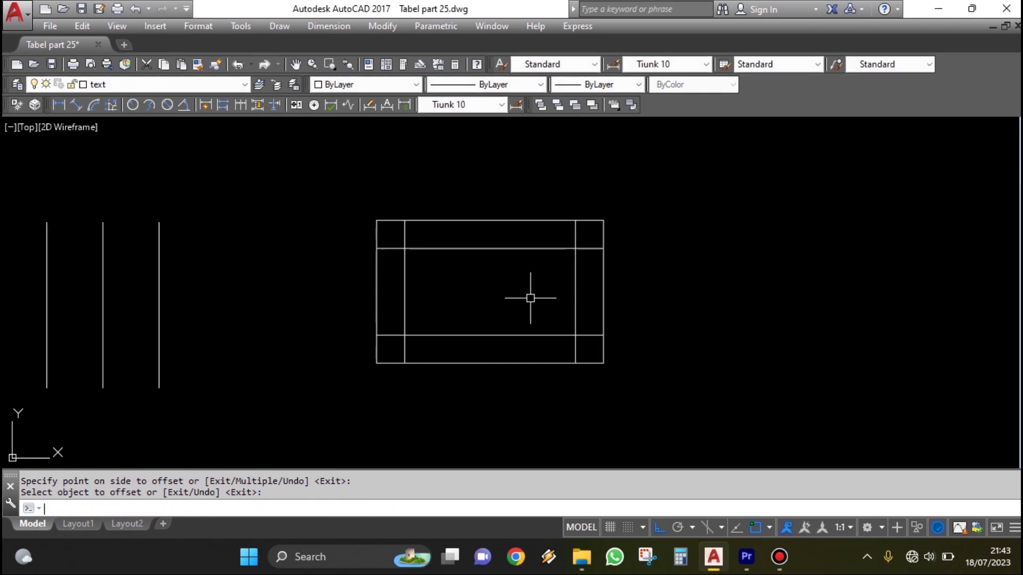
# - Trim the overhanging ends of the offset lines at all four corners, leaving a closed inner rectangle
pyautogui.write('TR')
pyautogui.press('Return')
pyautogui.press('Escape')
pyautogui.write('TR')
pyautogui.press('Return')
pyautogui.press('Return')
pyautogui.scroll(2, 588, 354)
pyautogui.click(555, 352)
pyautogui.click(592, 341)
pyautogui.click(592, 341)
pyautogui.click(592, 304)
pyautogui.click(592, 199)
pyautogui.click(582, 160)
pyautogui.click(575, 160)
pyautogui.click(316, 167)
pyautogui.click(281, 162)
pyautogui.click(280, 168)
pyautogui.click(278, 200)
pyautogui.click(274, 303)
pyautogui.click(279, 331)
pyautogui.click(283, 347)
pyautogui.click(316, 349)
pyautogui.scroll(-4, 496, 336)
pyautogui.scroll(2, 533, 322)
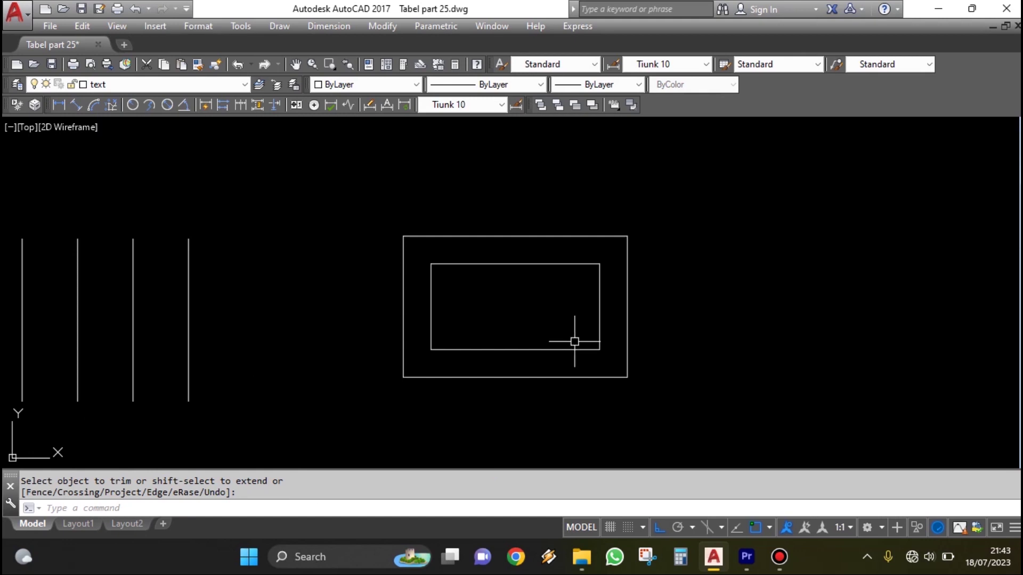
pyautogui.press('Escape')
# - Erase the four lines of the inner rectangle
pyautogui.write('e')
pyautogui.press('Return')
pyautogui.click(603, 355)
pyautogui.click(410, 248)
pyautogui.press('Return')
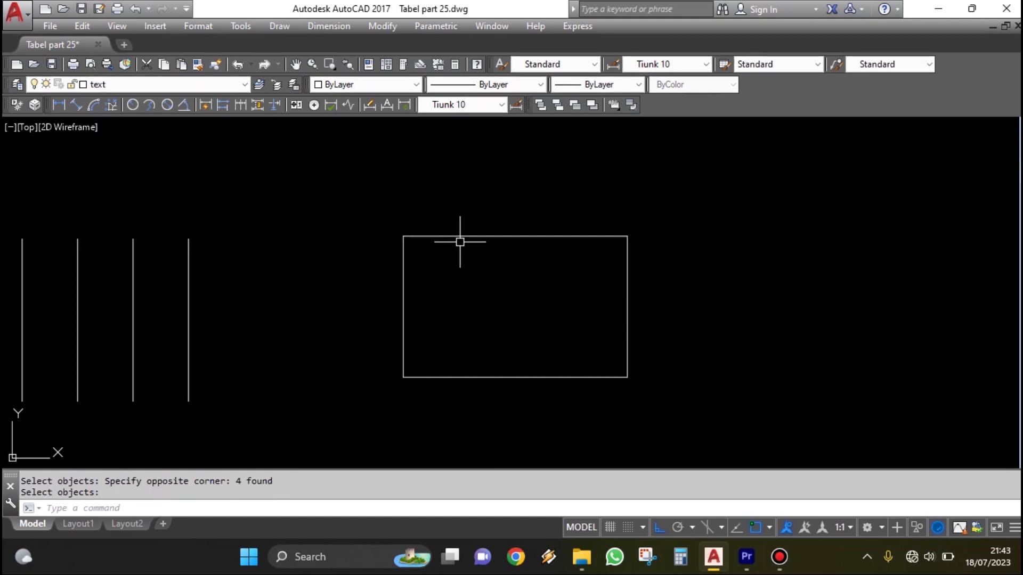
# - Check again that the remaining rectangle consists of individual lines by selecting its sides
pyautogui.moveTo(553, 271); pyautogui.dragTo(586, 272, button='middle')
pyautogui.click(596, 257)
pyautogui.click(551, 213)
pyautogui.click(535, 299)
pyautogui.press('Escape')
pyautogui.click(498, 302)
pyautogui.click(358, 315)
pyautogui.press('Escape')
pyautogui.click(548, 404)
pyautogui.click(538, 306)
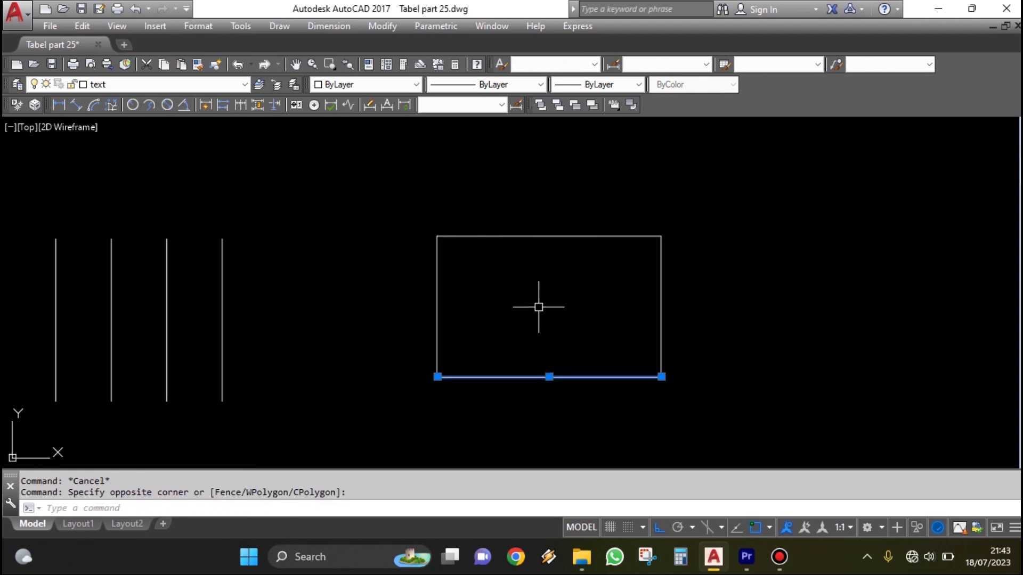
# - Join the rectangle's four separate lines into a single polyline and select it to check
pyautogui.click(687, 306)
pyautogui.click(634, 316)
pyautogui.press('Escape')
pyautogui.write('JOIN')
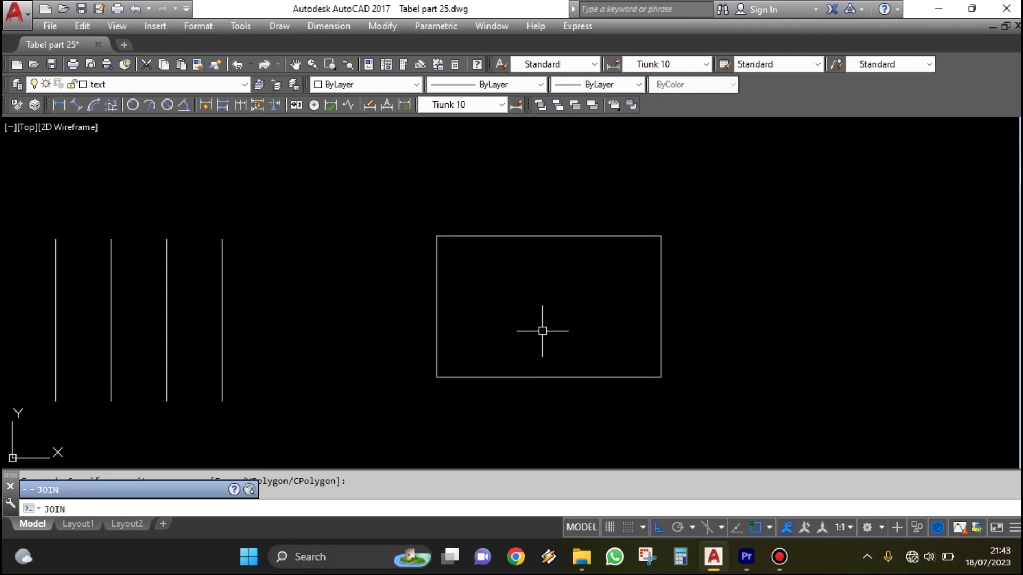
pyautogui.press('Return')
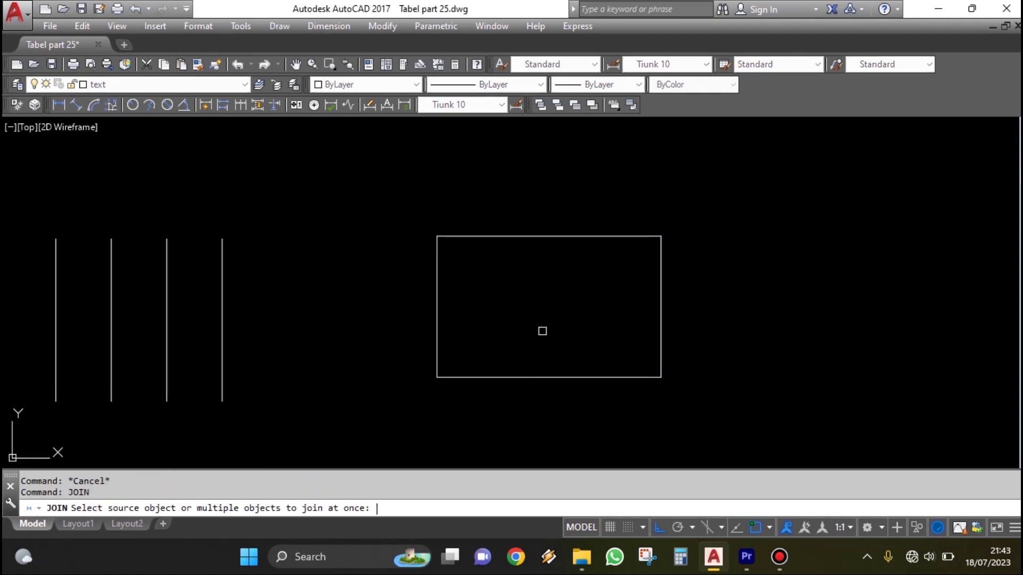
pyautogui.click(687, 390)
pyautogui.click(452, 219)
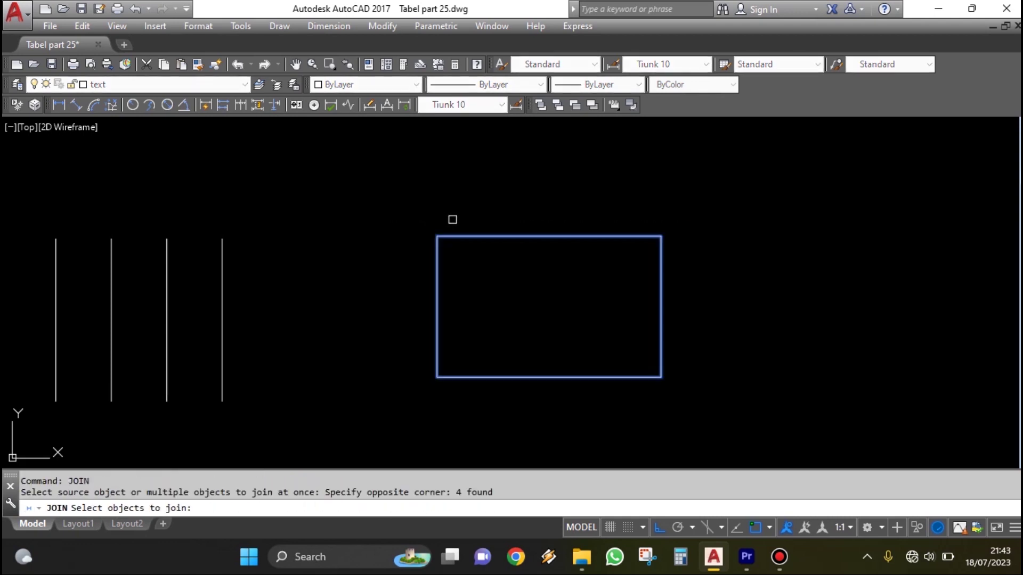
pyautogui.press('Return')
pyautogui.click(540, 236)
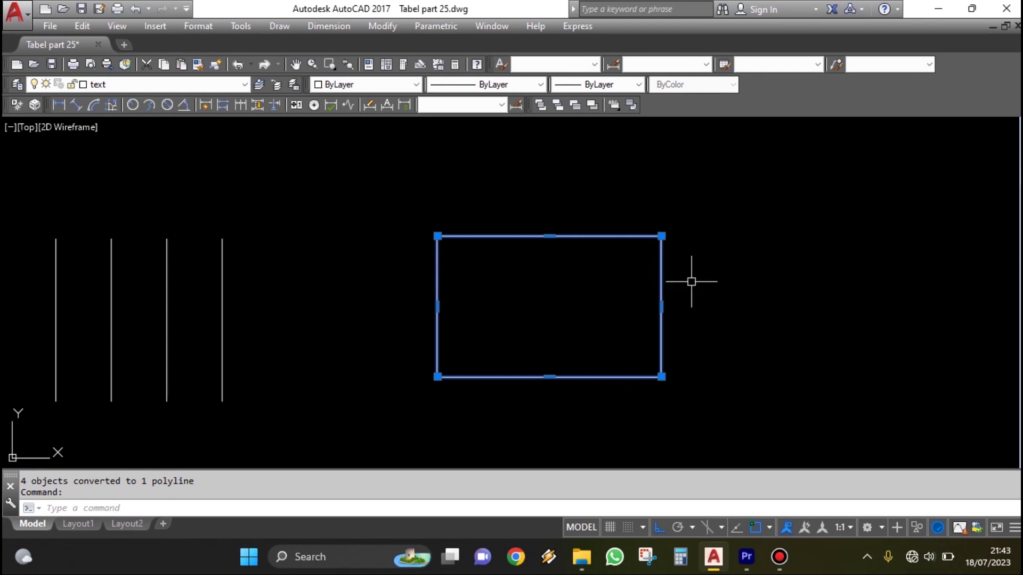
# - Offset the joined rectangle inward by 50
pyautogui.press('Escape')
pyautogui.press('Escape')
pyautogui.write('o')
pyautogui.press('Return')
pyautogui.press('Return')
pyautogui.click(587, 236)
pyautogui.click(580, 272)
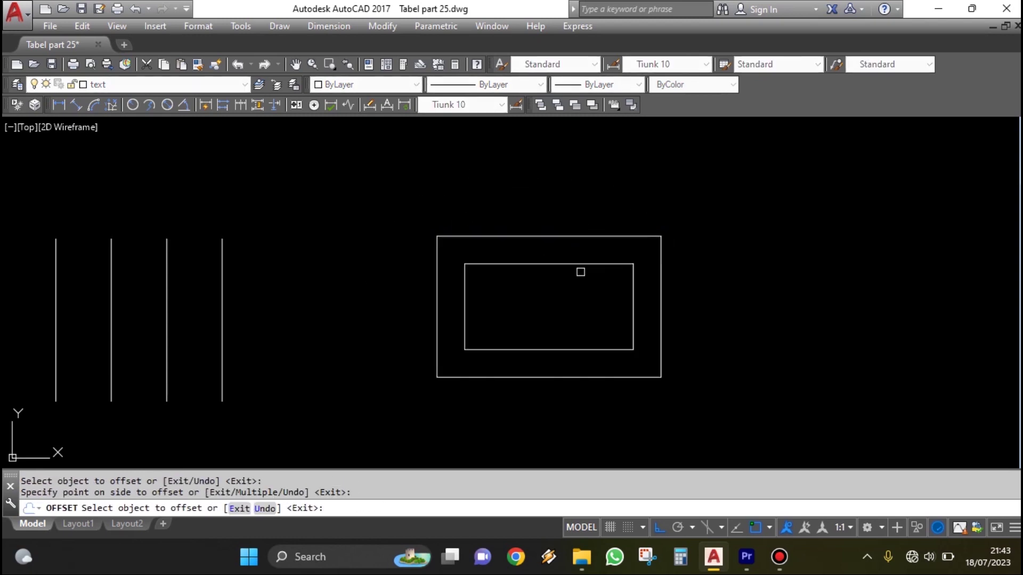
pyautogui.press('Return')
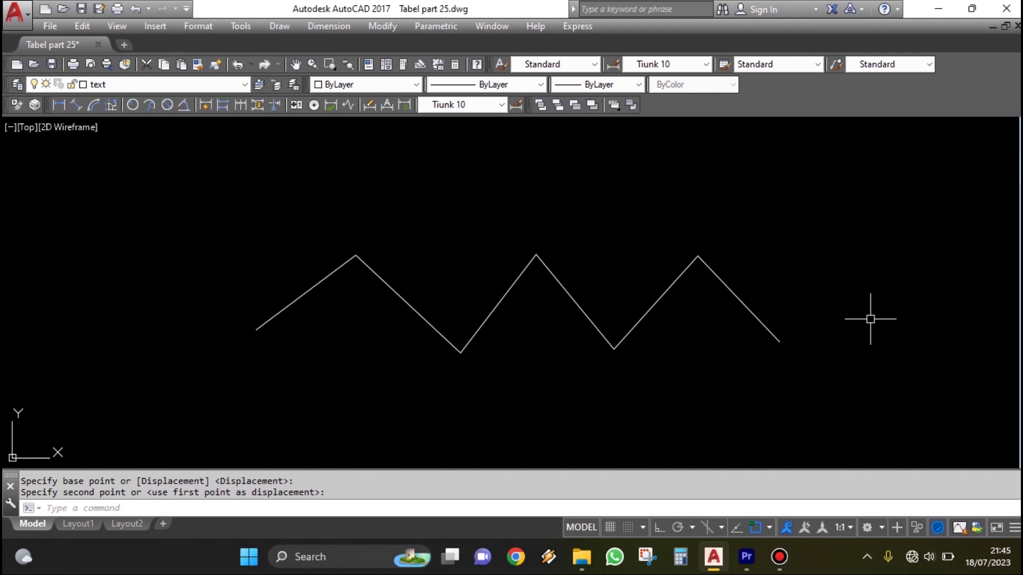
# - Check whether the zigzag consists of individual lines by selecting its segments
pyautogui.click(339, 313)
pyautogui.click(283, 249)
pyautogui.press('Escape')
pyautogui.click(407, 279)
pyautogui.click(376, 329)
pyautogui.press('Escape')
pyautogui.click(507, 373)
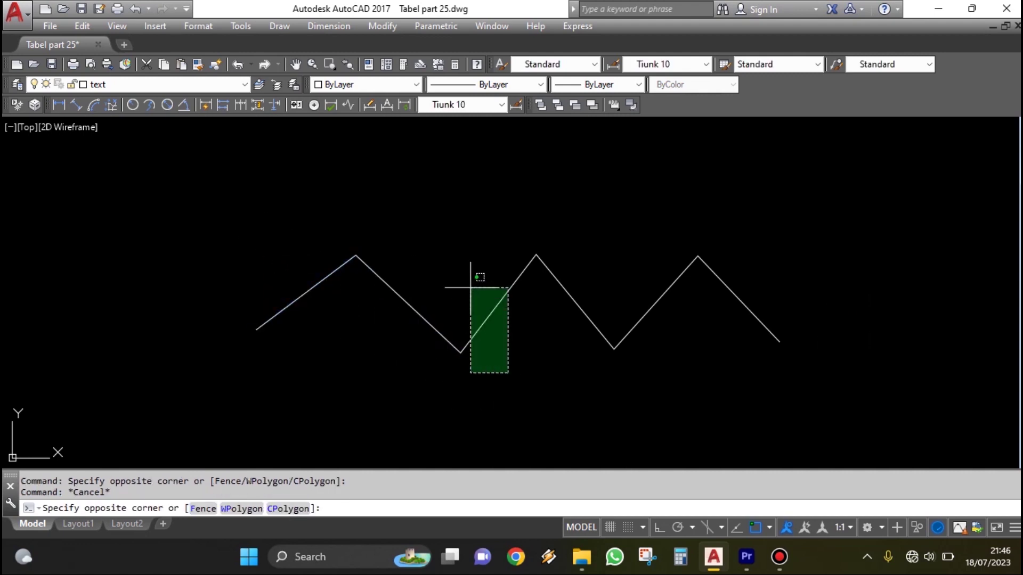
pyautogui.press('Escape')
# - Offset each of the six zigzag lines separately to the upper side by 50
pyautogui.write('o')
pyautogui.press('Return')
pyautogui.press('Return')
pyautogui.click(333, 274)
pyautogui.click(341, 256)
pyautogui.click(373, 270)
pyautogui.click(471, 272)
pyautogui.click(510, 288)
pyautogui.click(498, 274)
pyautogui.click(546, 269)
pyautogui.click(617, 251)
pyautogui.click(661, 298)
pyautogui.click(667, 246)
pyautogui.click(734, 285)
pyautogui.click(760, 287)
pyautogui.click(742, 302)
pyautogui.click(781, 260)
pyautogui.press('Return')
# - Fillet the adjoining offset lines at all five corners so they form a continuous parallel zigzag
pyautogui.write('f')
pyautogui.press('Return')
pyautogui.click(733, 257)
pyautogui.click(666, 269)
pyautogui.press('Return')
pyautogui.click(637, 296)
pyautogui.click(586, 284)
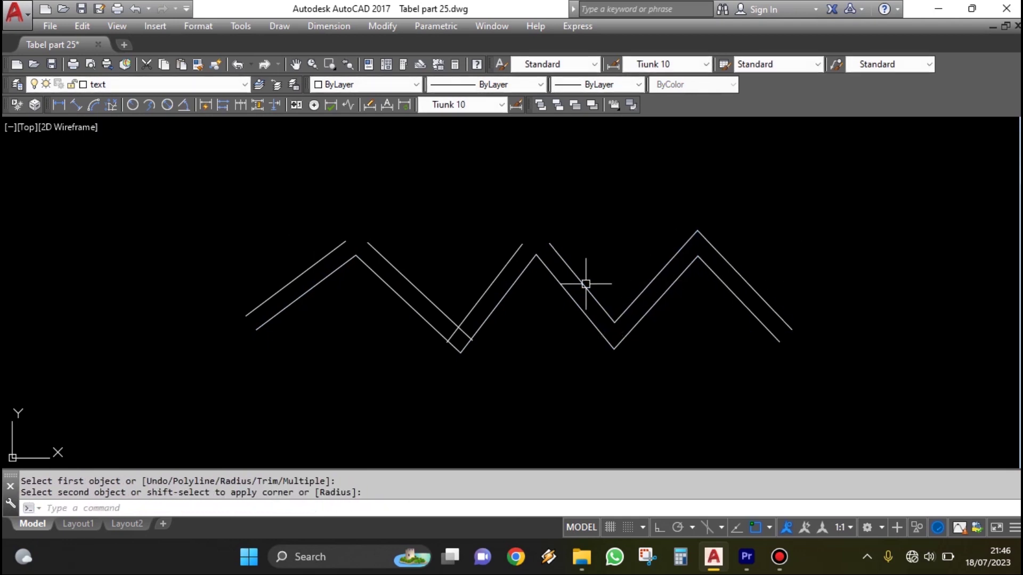
pyautogui.press('Return')
pyautogui.click(586, 284)
pyautogui.click(498, 271)
pyautogui.press('Return')
pyautogui.click(472, 305)
pyautogui.click(418, 285)
pyautogui.press('Return')
pyautogui.click(389, 263)
pyautogui.click(338, 247)
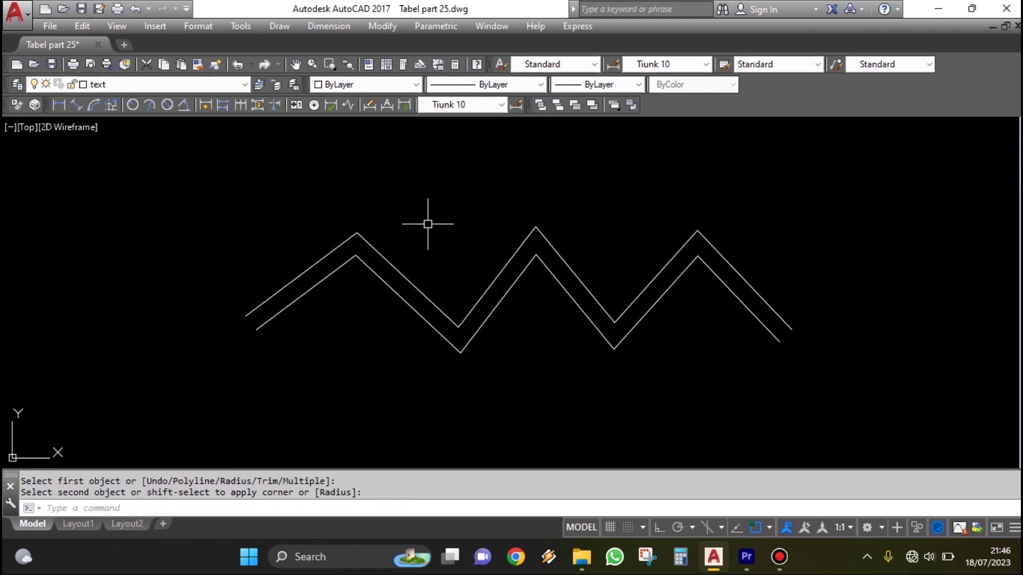
# - Undo the corner fillets and the line offsets, leaving only the source zigzag
pyautogui.write('u')
pyautogui.press('Return')
pyautogui.press('Return')
pyautogui.press('Return')
pyautogui.press('Return')
pyautogui.press('Return')
pyautogui.press('Return')
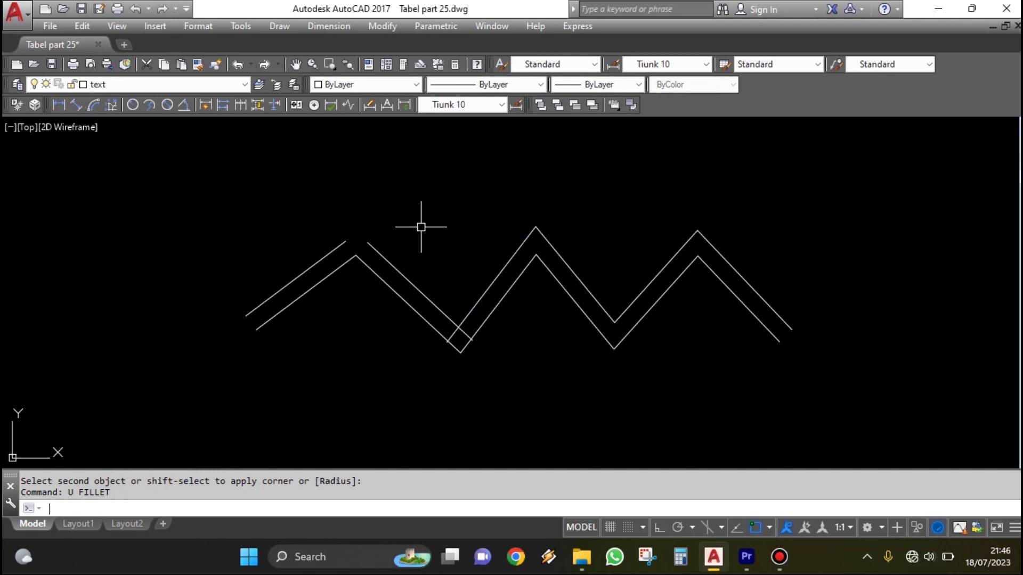
pyautogui.press('Return')
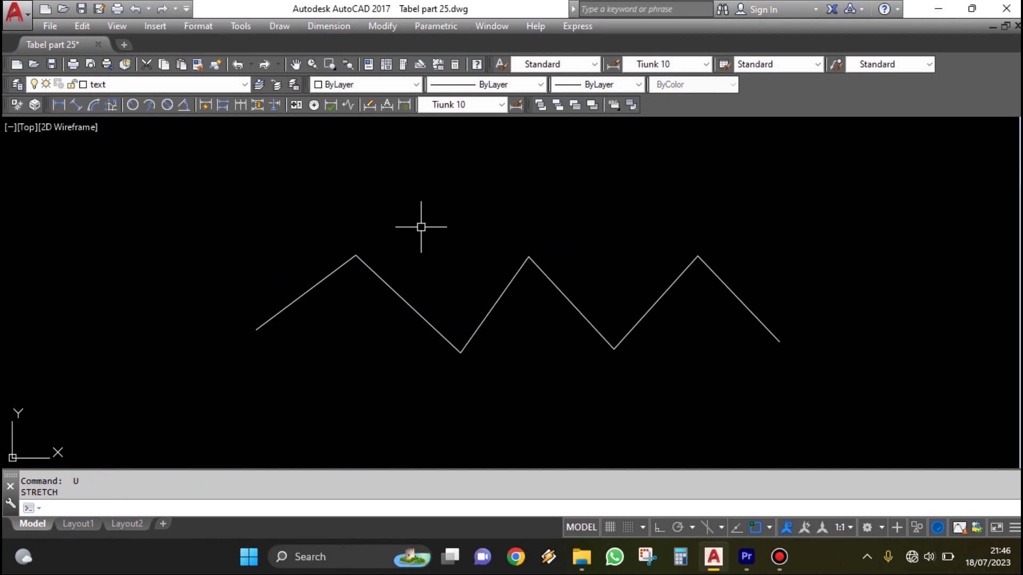
# - Join the six zigzag lines into a single polyline and select it to check
pyautogui.write('JOIN')
pyautogui.press('Return')
pyautogui.click(849, 411)
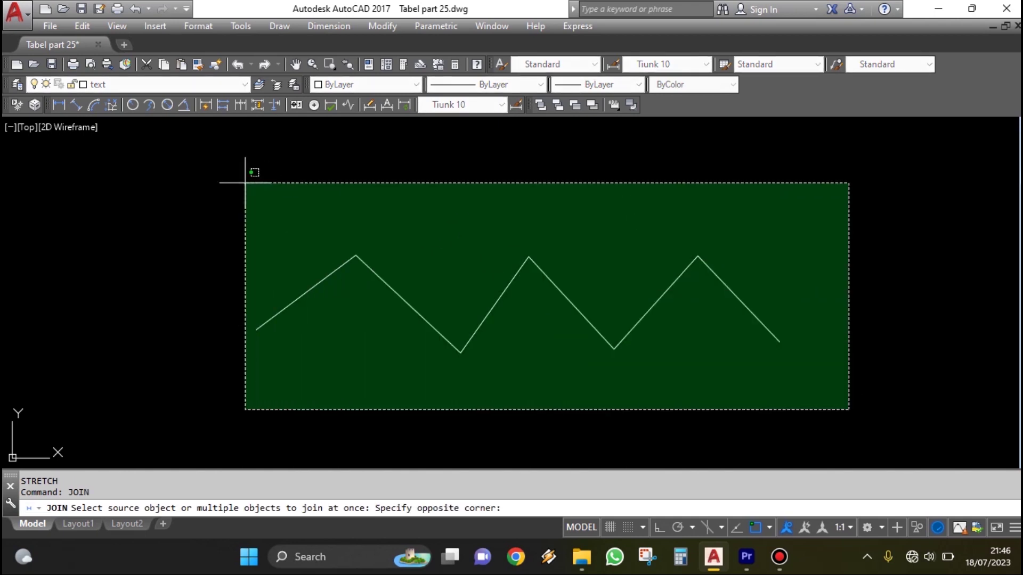
pyautogui.click(244, 183)
pyautogui.press('Return')
pyautogui.click(333, 264)
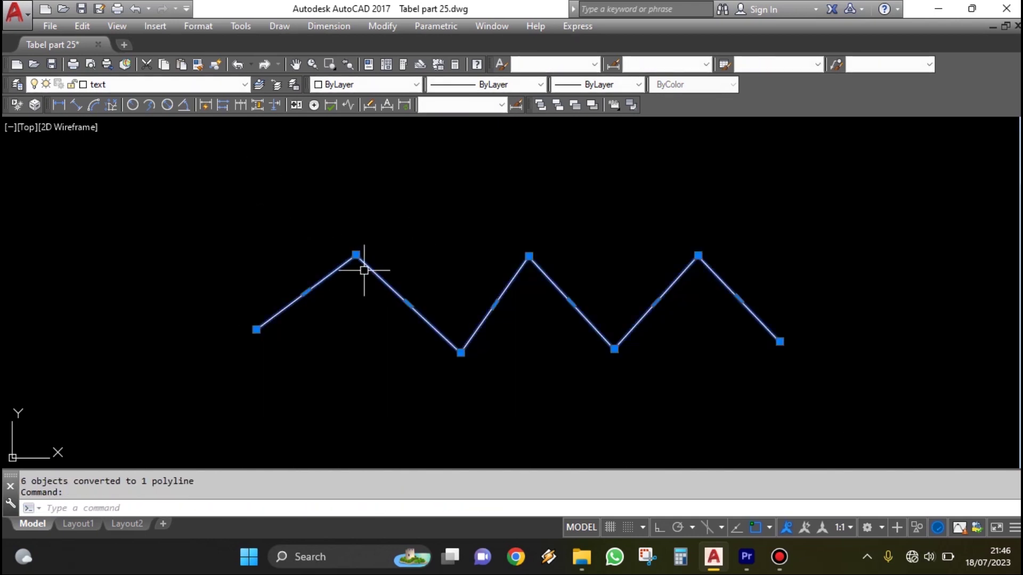
pyautogui.press('Escape')
pyautogui.press('Escape')
# - Offset the joined zigzag polyline to its upper side by 50
pyautogui.write('O')
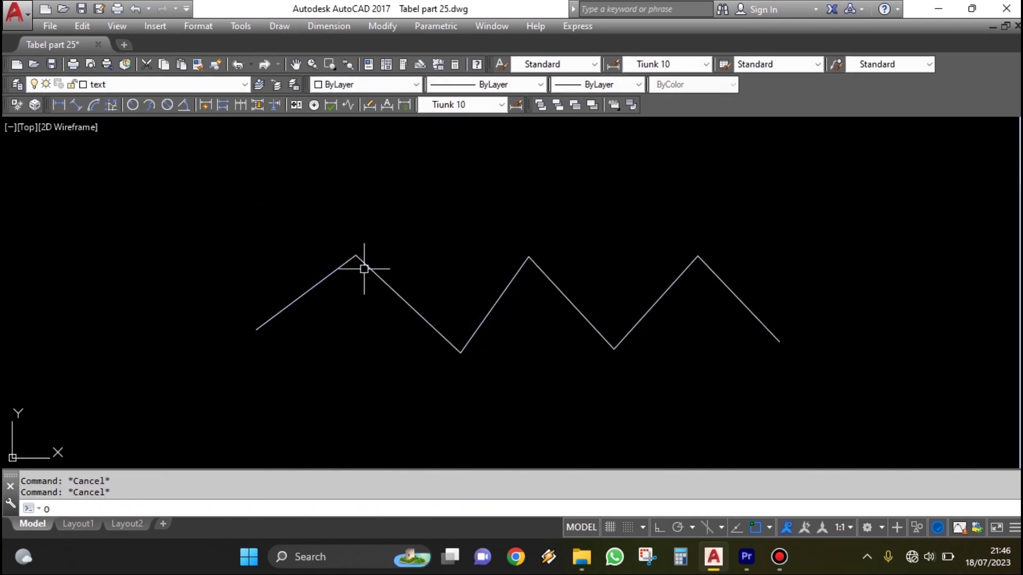
pyautogui.press('Return')
pyautogui.press('Return')
pyautogui.click(391, 282)
pyautogui.click(416, 251)
pyautogui.press('Escape')
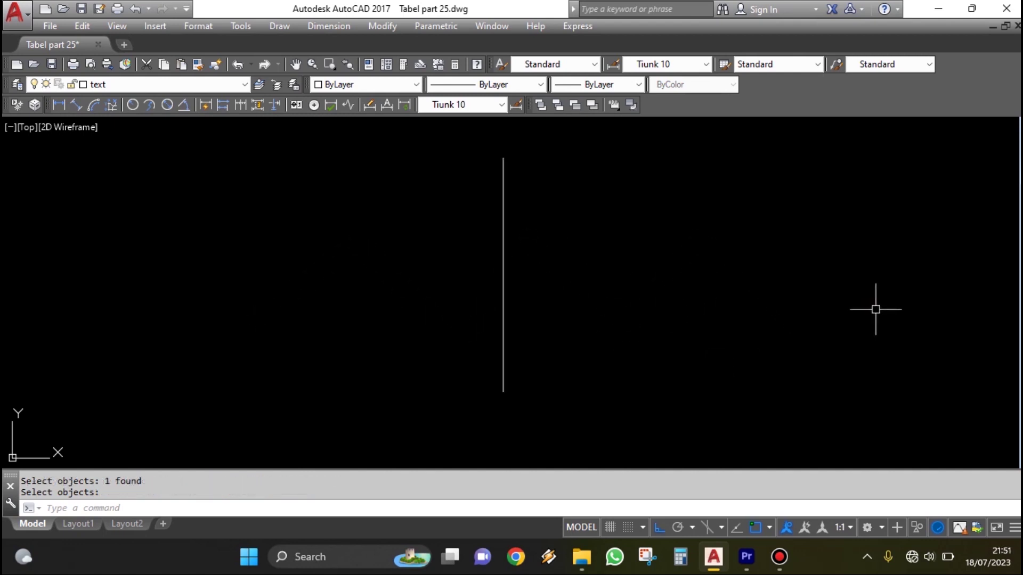
# - Offset the vertical line with the Through option, placing the copy at a freely picked point well to its left
pyautogui.moveTo(586, 355); pyautogui.dragTo(639, 366, button='middle')
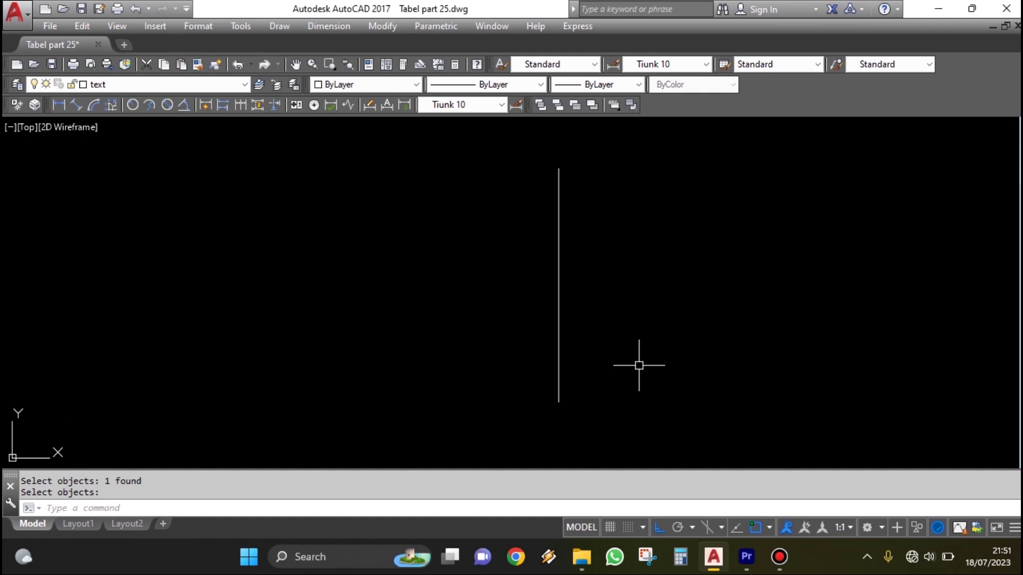
pyautogui.write('o')
pyautogui.press('Return')
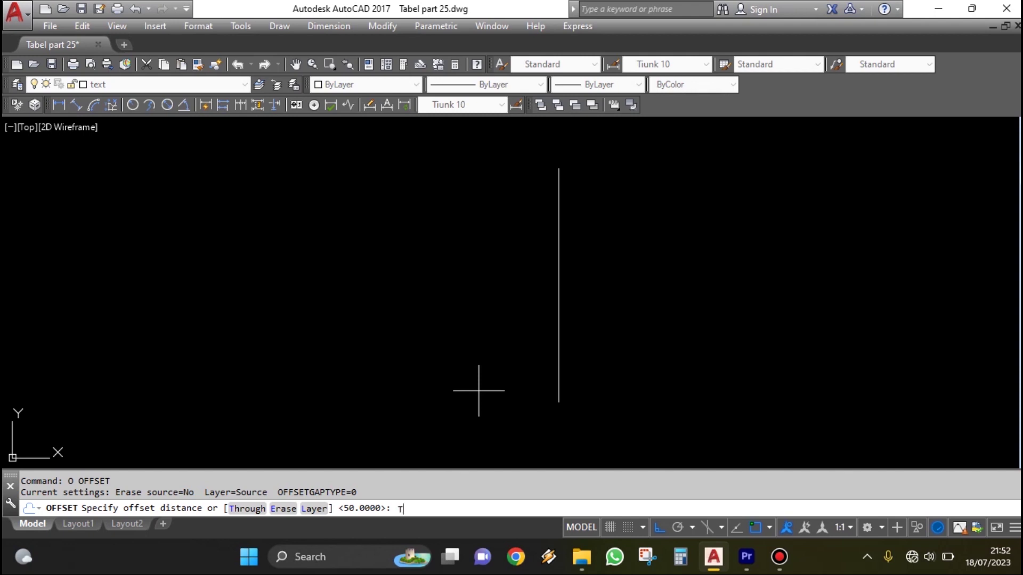
pyautogui.press('Return')
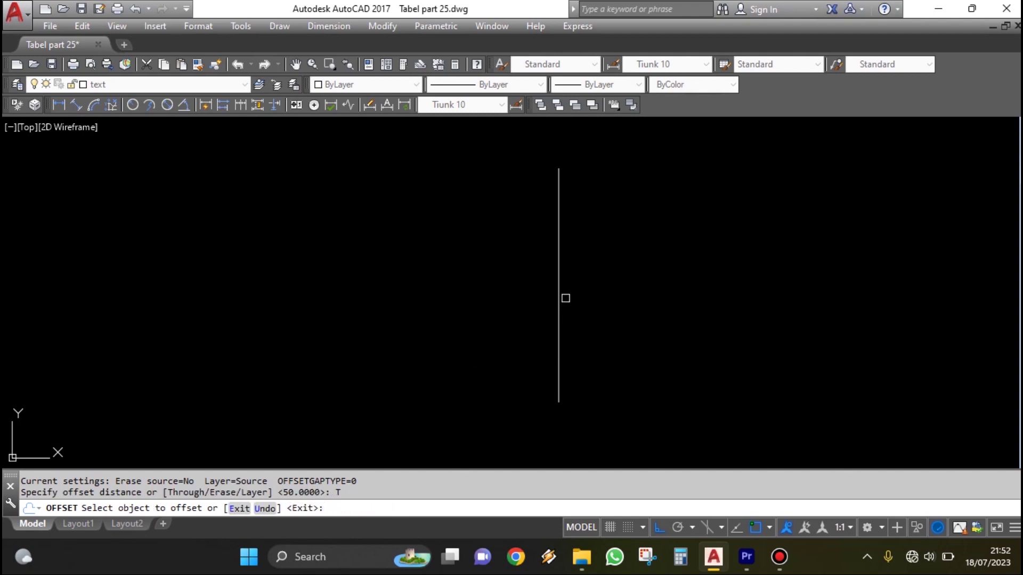
pyautogui.click(558, 302)
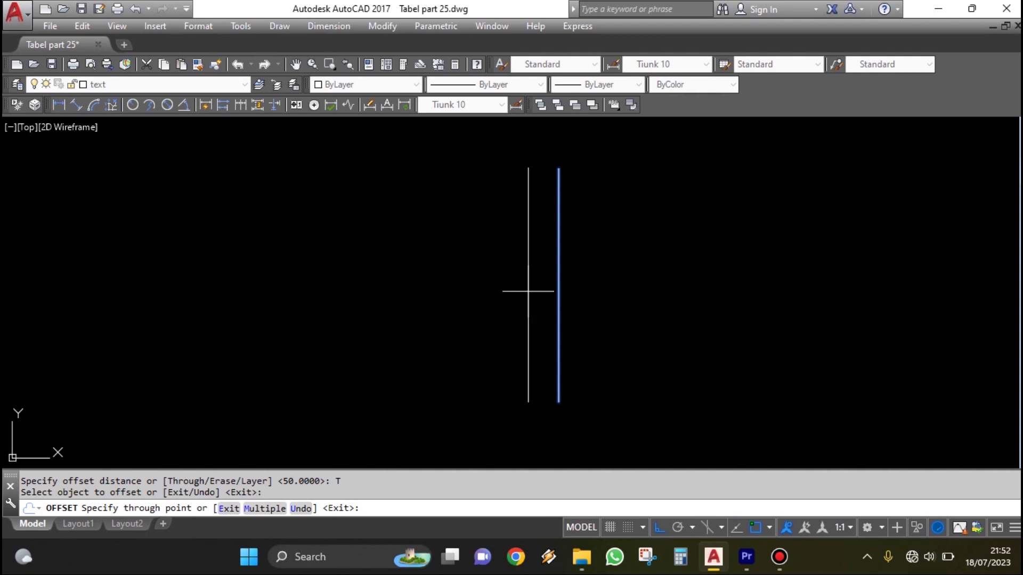
pyautogui.click(183, 297)
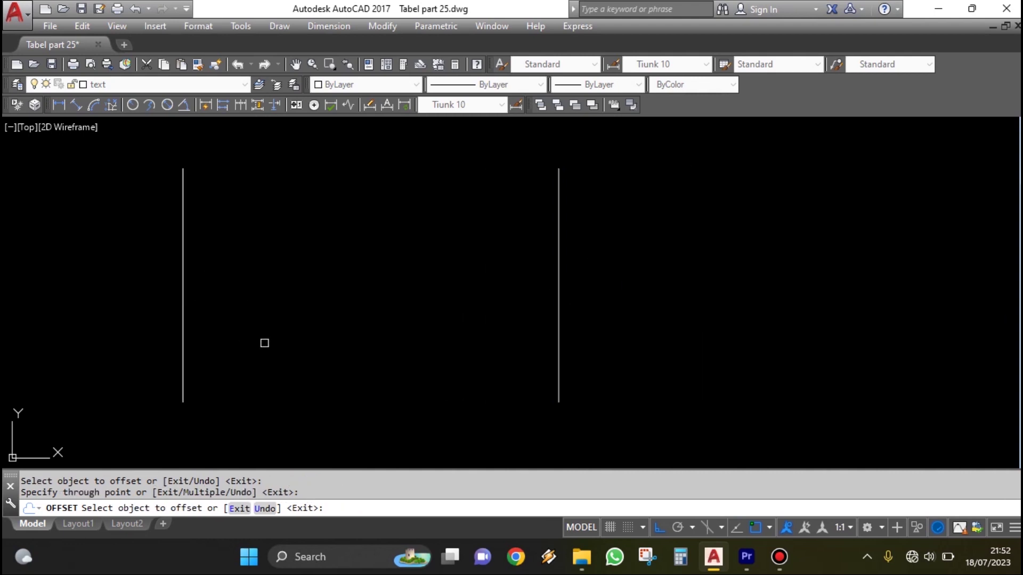
# - Offset the newest vertical line to the right through a picked point twice in succession, with a wider second gap
pyautogui.click(183, 311)
pyautogui.click(251, 300)
pyautogui.click(251, 290)
pyautogui.click(347, 292)
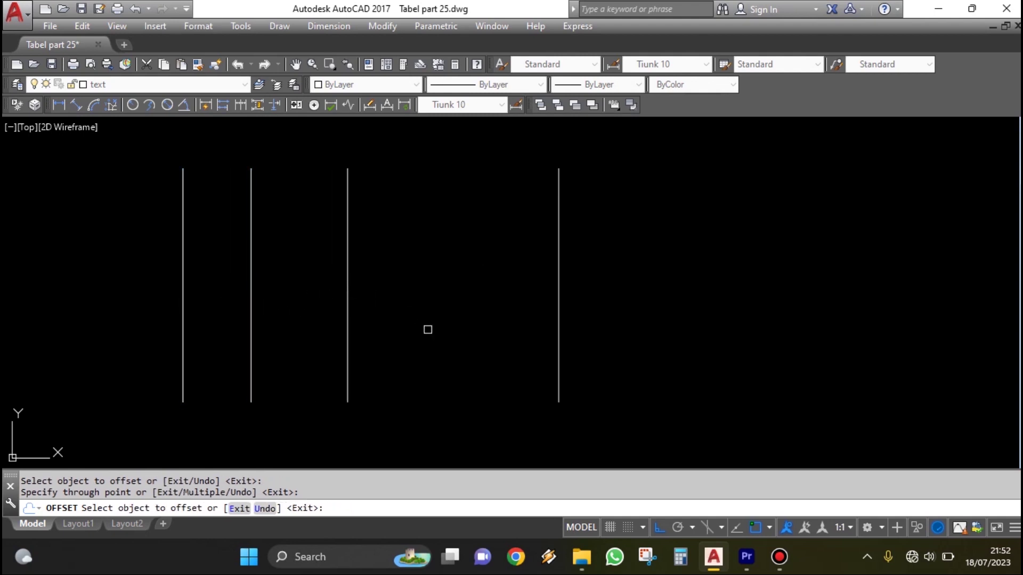
pyautogui.press('Return')
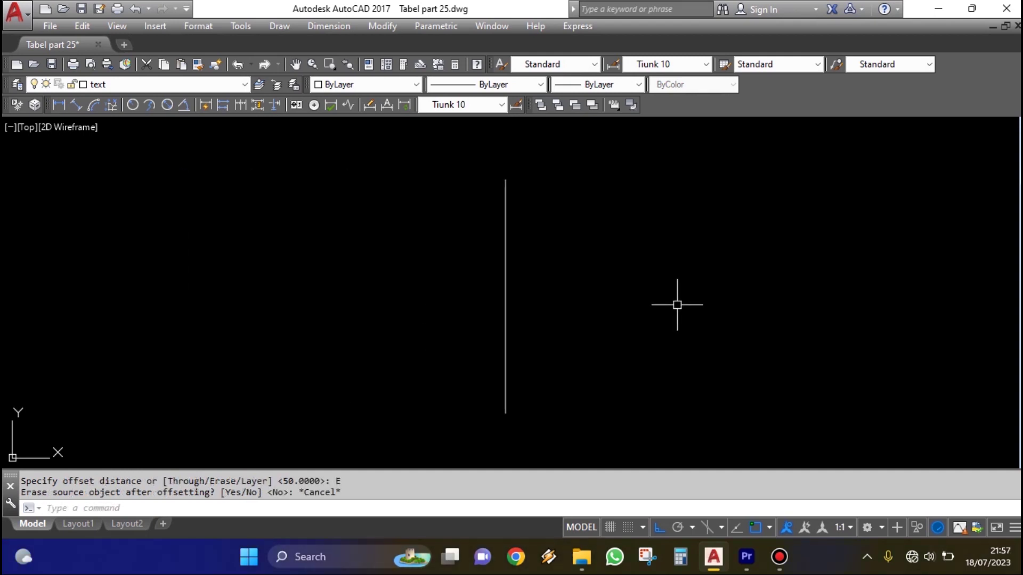
# - Offset the vertical line 200 to the right with the option to erase the source object set to Yes
pyautogui.write('o')
pyautogui.press('Return')
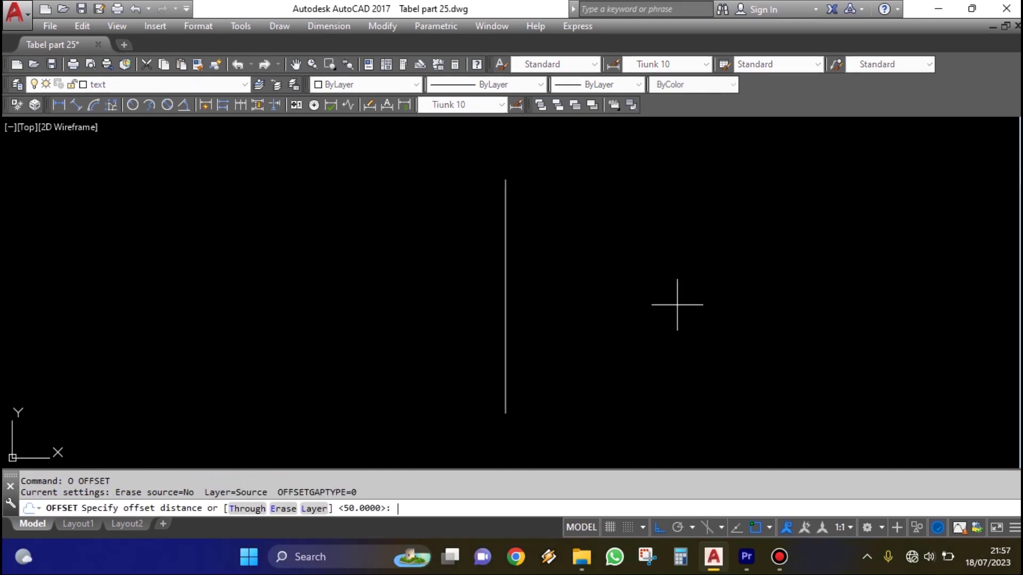
pyautogui.write('E')
pyautogui.press('Return')
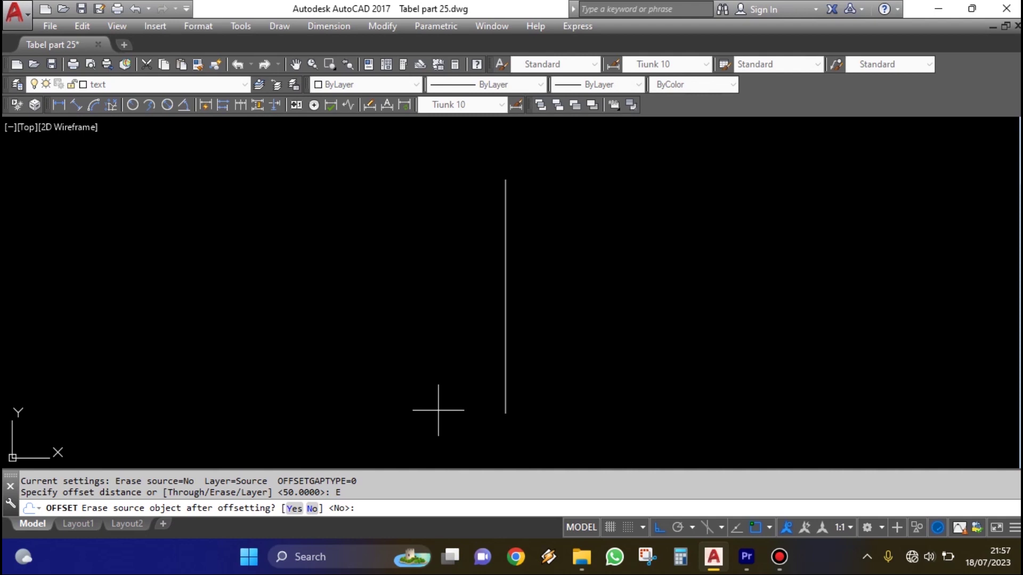
pyautogui.press('Return')
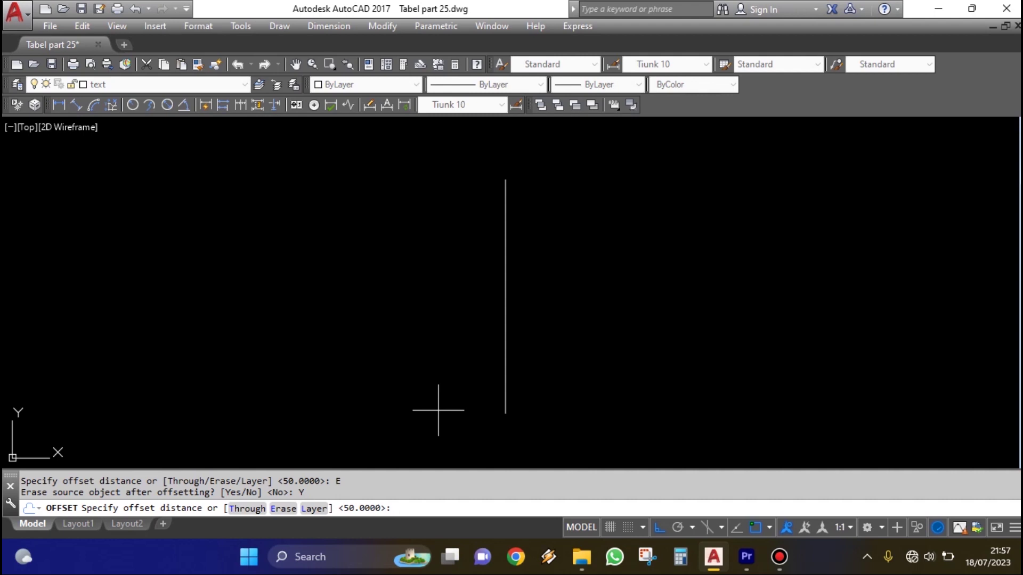
pyautogui.press('Return')
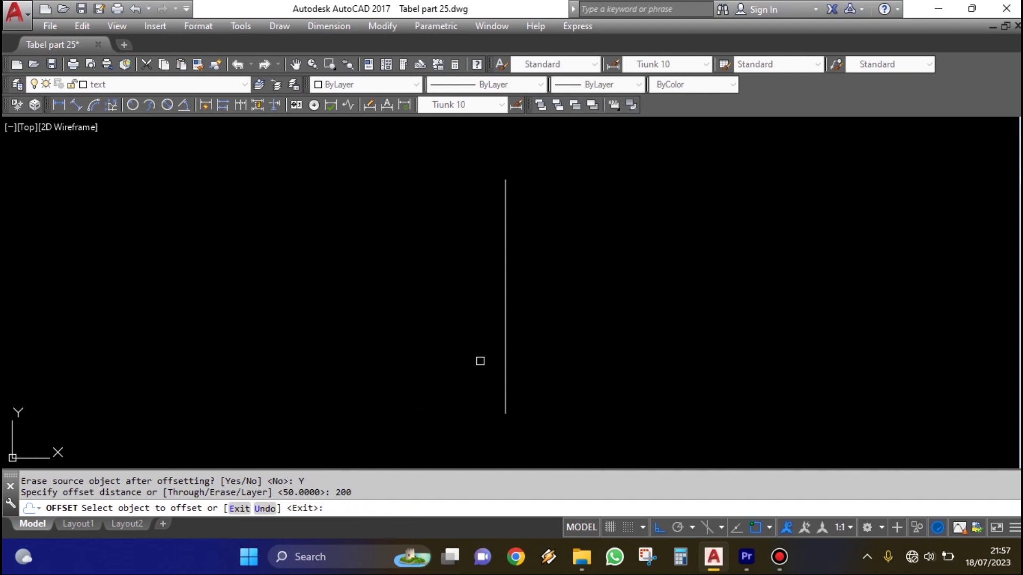
pyautogui.click(506, 320)
pyautogui.click(669, 320)
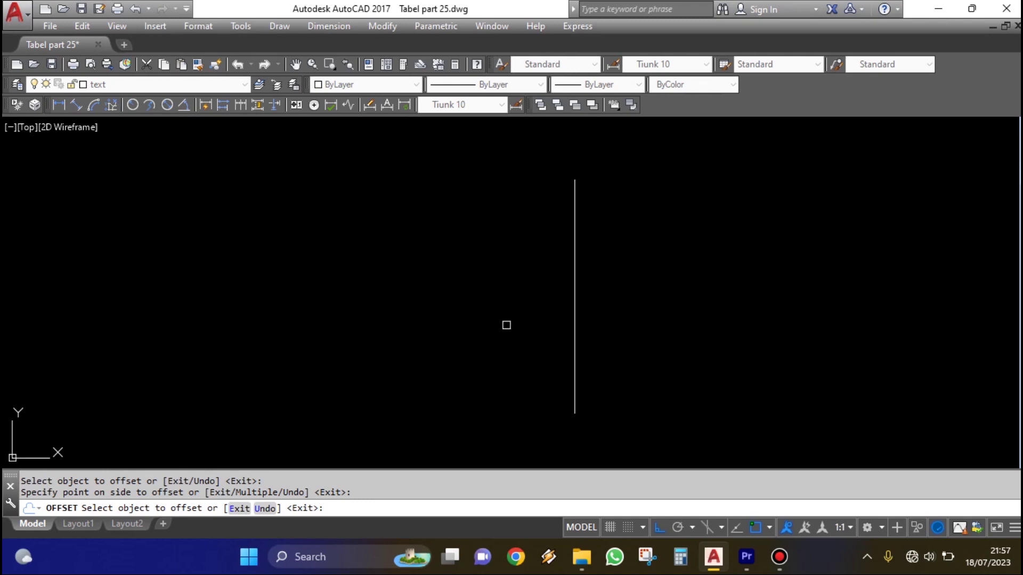
# - Offset the line by 200 with source erasing twice more to the right and three times back to the left
pyautogui.click(575, 292)
pyautogui.click(688, 294)
pyautogui.click(644, 308)
pyautogui.click(725, 300)
pyautogui.click(712, 309)
pyautogui.click(644, 292)
pyautogui.click(644, 292)
pyautogui.click(586, 297)
pyautogui.click(574, 288)
pyautogui.click(544, 292)
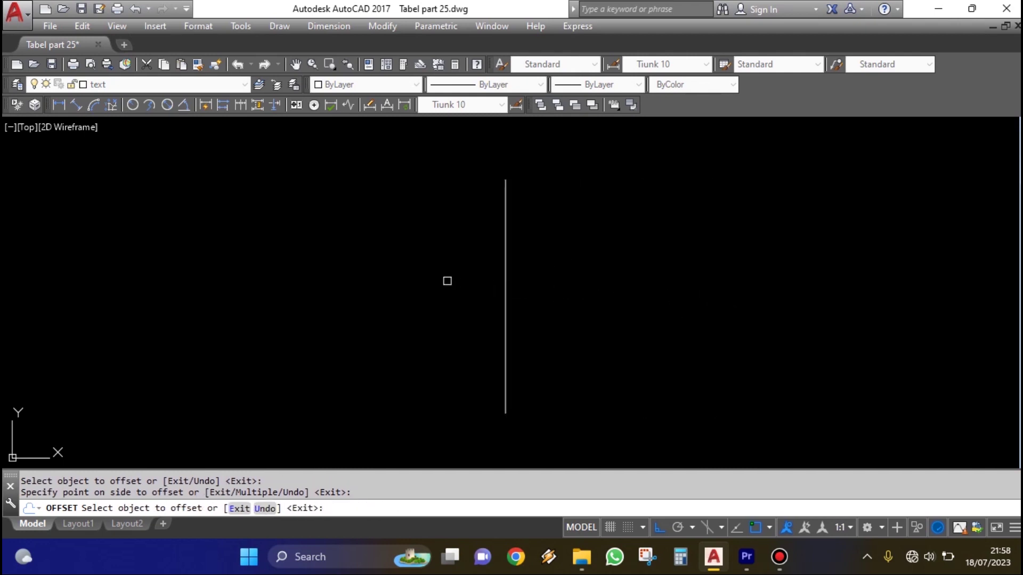
pyautogui.press('Return')
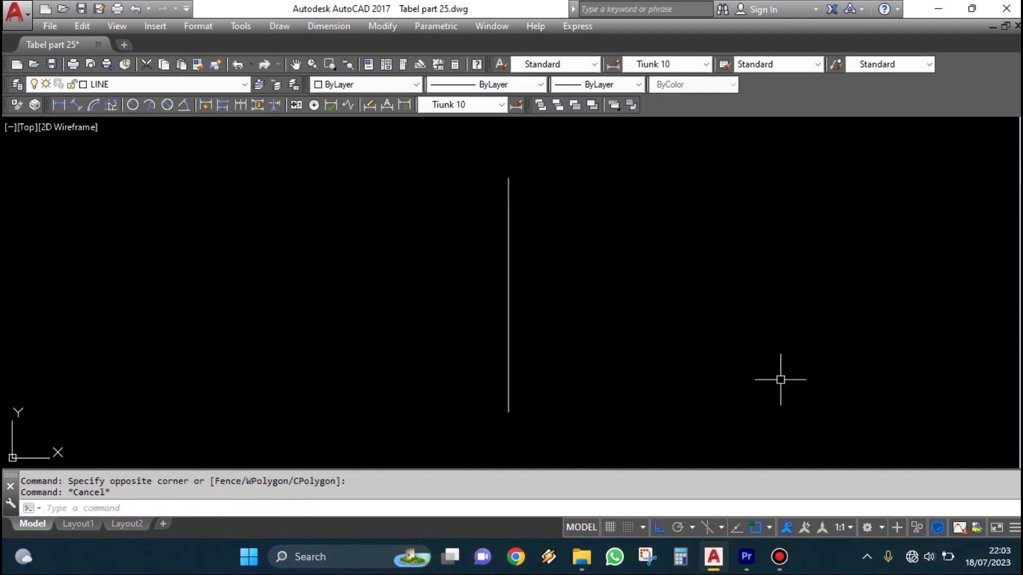
# - Offset the vertical line 200 to the right with the layer option set to Source
pyautogui.write('O')
pyautogui.press('Return')
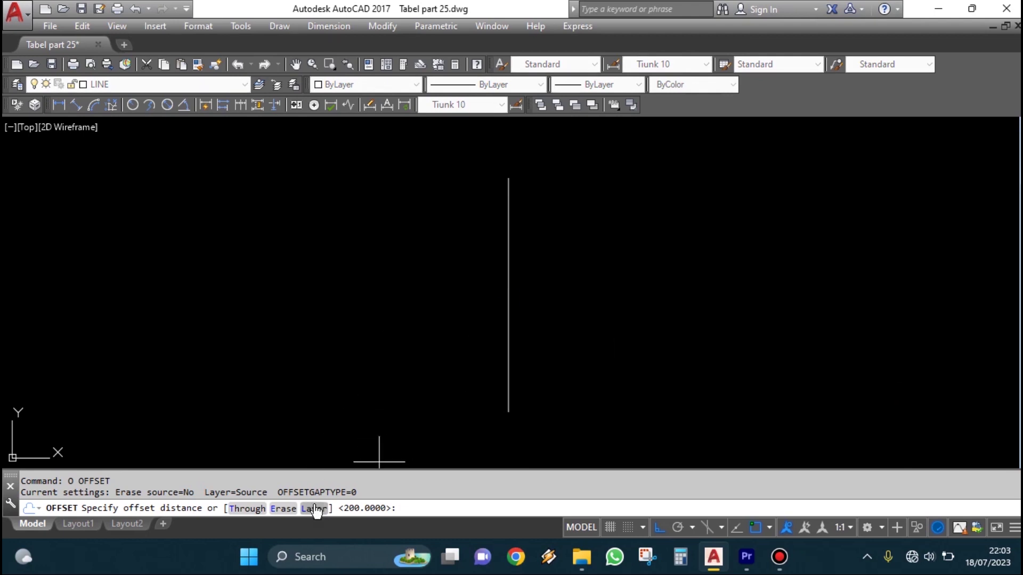
pyautogui.write('L')
pyautogui.press('Return')
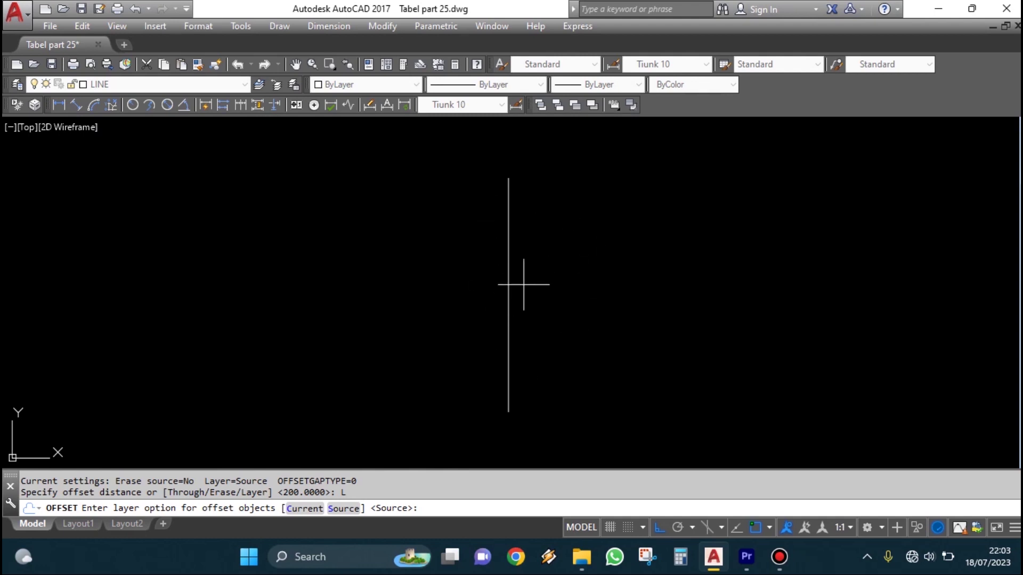
pyautogui.press('Return')
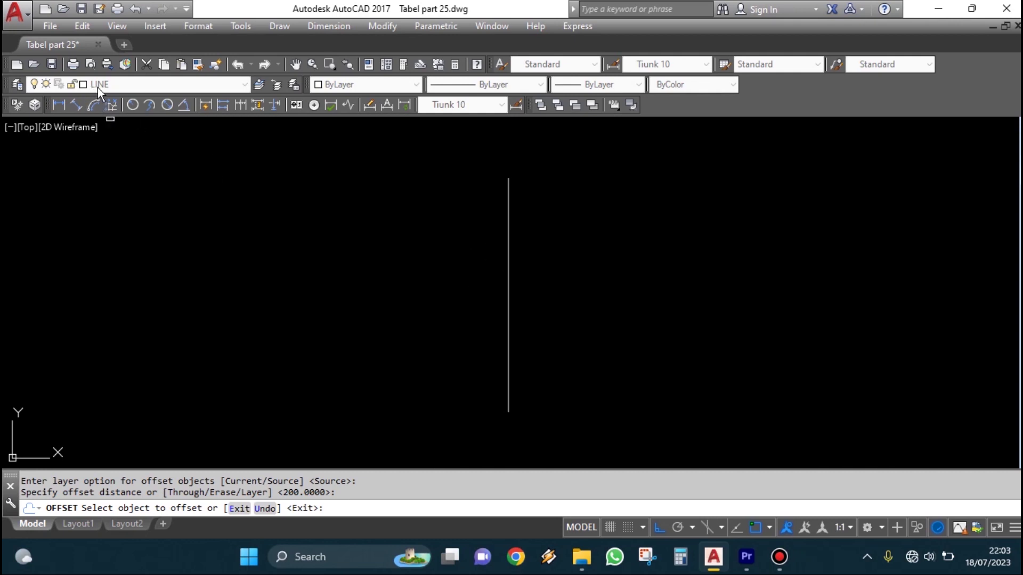
pyautogui.click(508, 280)
pyautogui.click(642, 290)
pyautogui.press('Return')
# - Check the layers of the offset copy and the source line by selecting each one
pyautogui.click(611, 305)
pyautogui.click(567, 244)
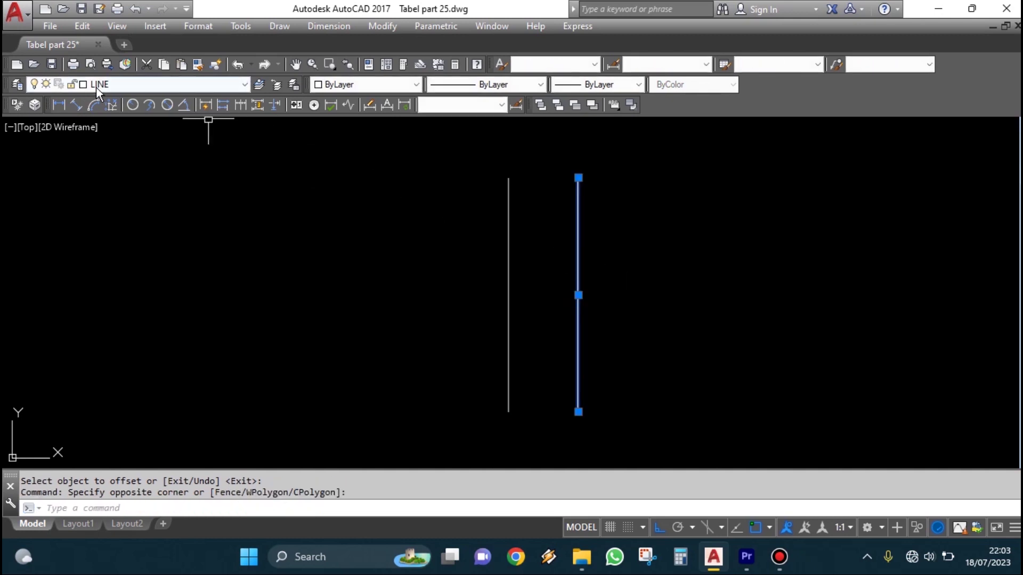
pyautogui.press('Escape')
pyautogui.click(533, 314)
pyautogui.click(442, 254)
pyautogui.press('Escape')
# - Offset the copied line another 200 to the right and select the new line to check its layer
pyautogui.write('o')
pyautogui.press('Return')
pyautogui.press('Return')
pyautogui.click(577, 255)
pyautogui.click(628, 261)
pyautogui.click(675, 315)
pyautogui.click(632, 249)
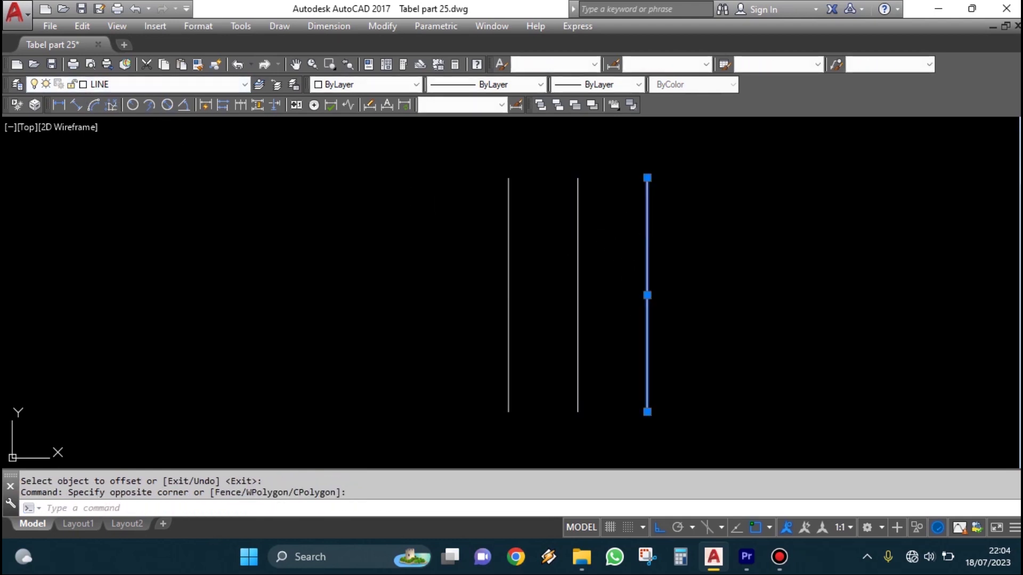
pyautogui.press('Escape')
# - Erase the two offset lines, keeping only the source line
pyautogui.write('e')
pyautogui.press('Return')
pyautogui.click(671, 361)
pyautogui.click(551, 285)
pyautogui.press('Return')
# - Set the Offset command's layer option to Current and end the command without offsetting anything
pyautogui.write('o')
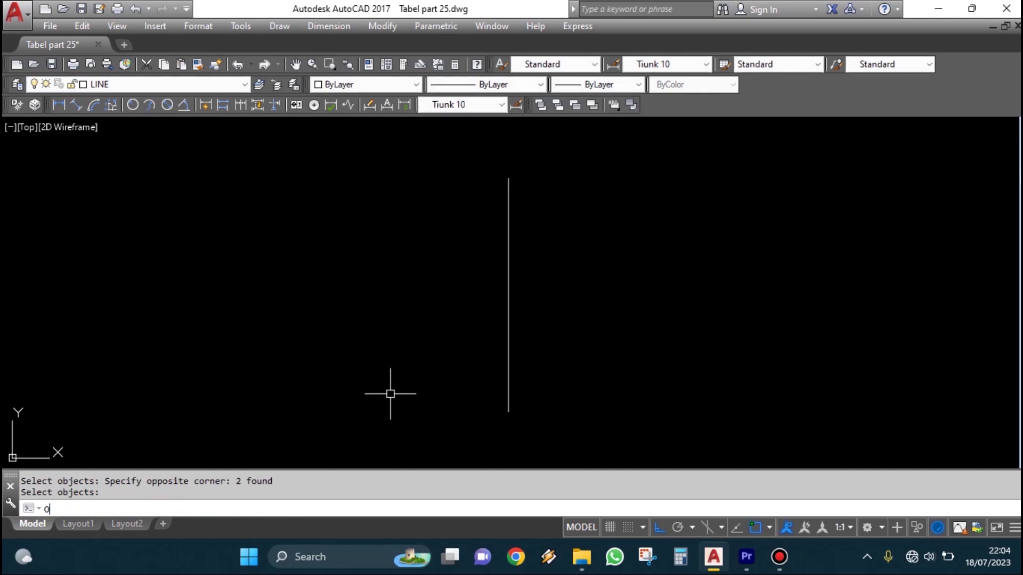
pyautogui.press('Return')
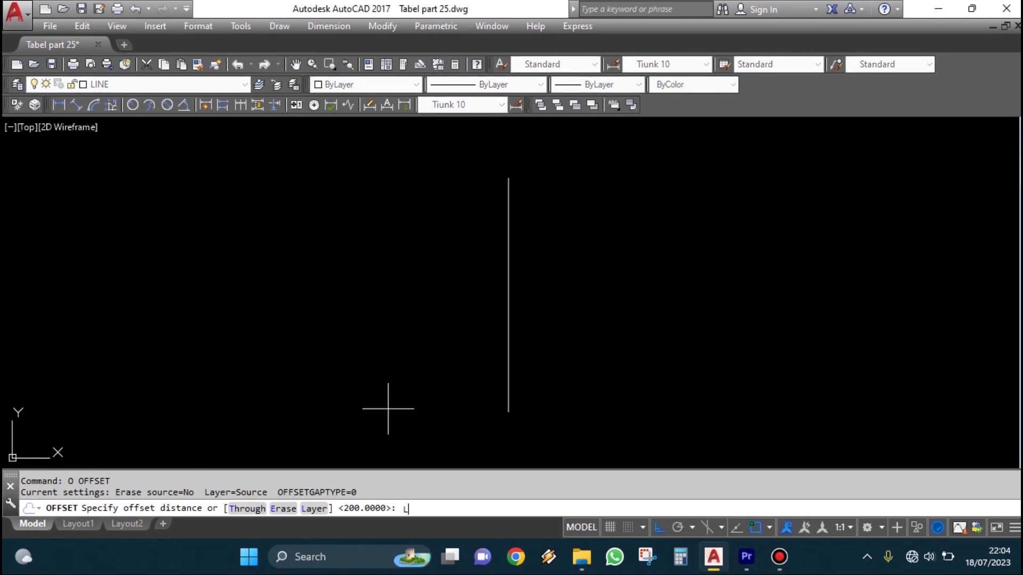
pyautogui.press('Return')
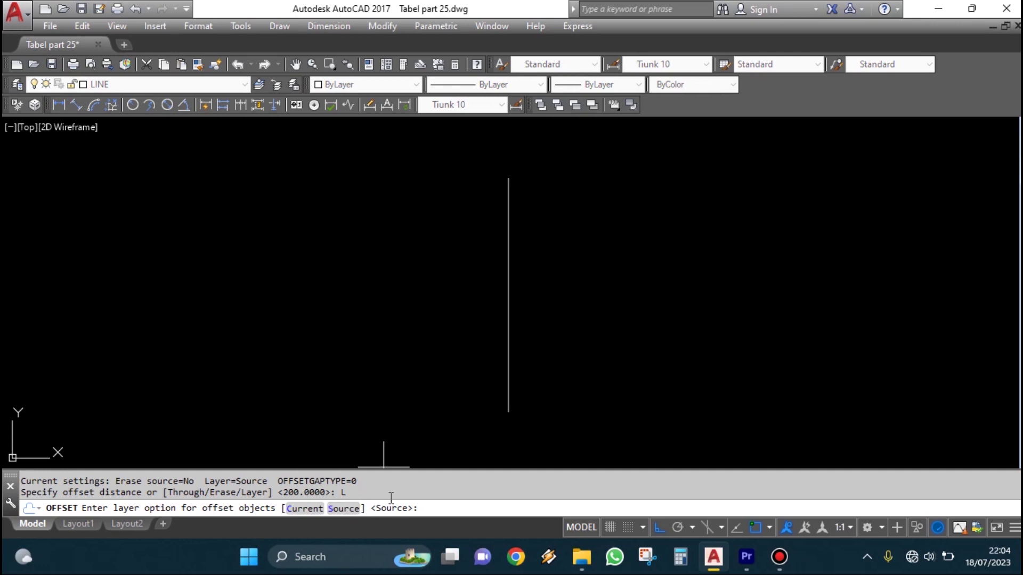
pyautogui.write('c')
pyautogui.press('Return')
pyautogui.press('Return')
pyautogui.press('Return')
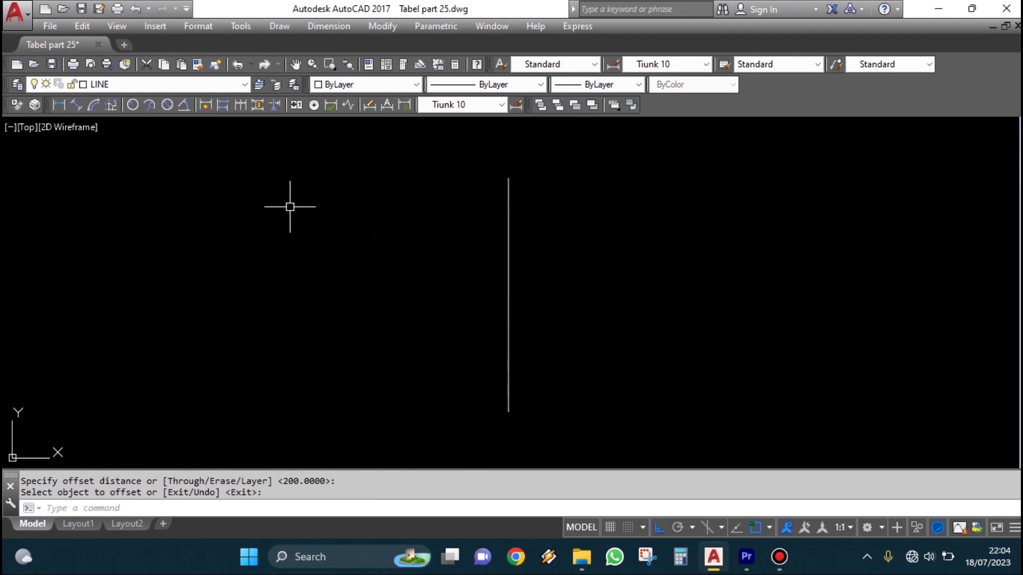
# - Make layer 1 current and offset the vertical line 200 to the right
pyautogui.click(154, 85)
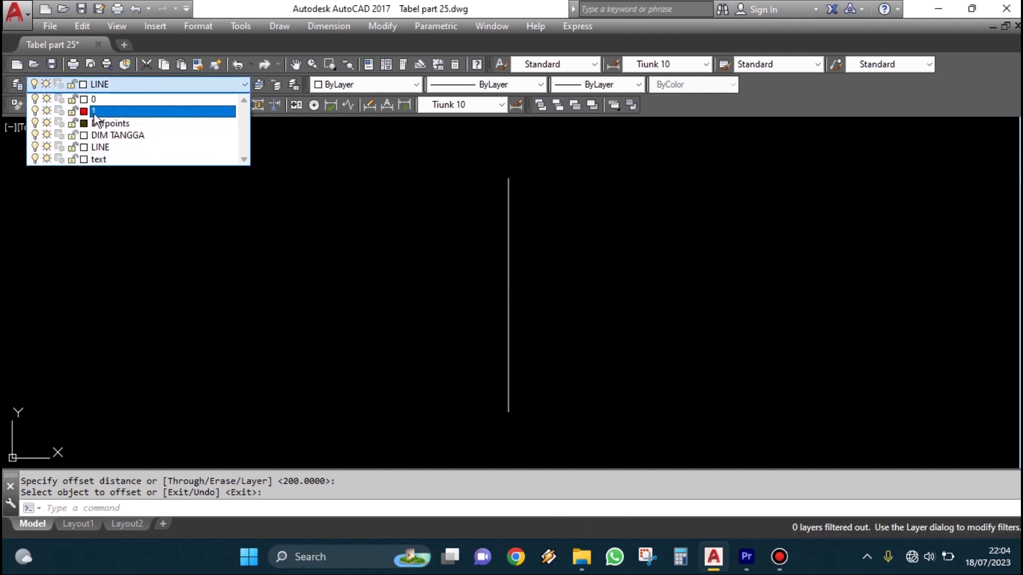
pyautogui.click(133, 111)
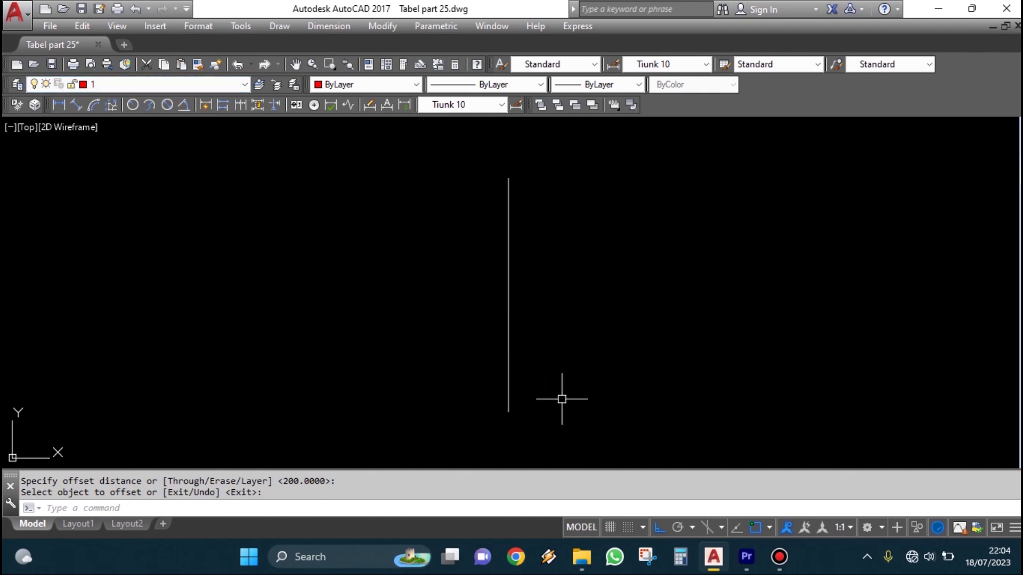
pyautogui.press('Escape')
pyautogui.write('O')
pyautogui.press('Return')
pyautogui.press('Return')
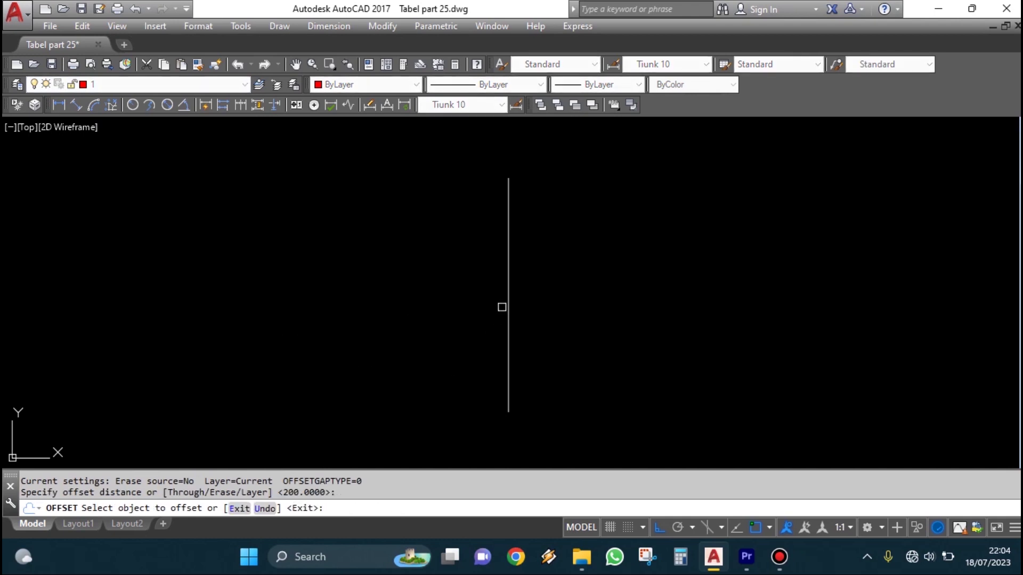
pyautogui.click(509, 293)
pyautogui.click(846, 256)
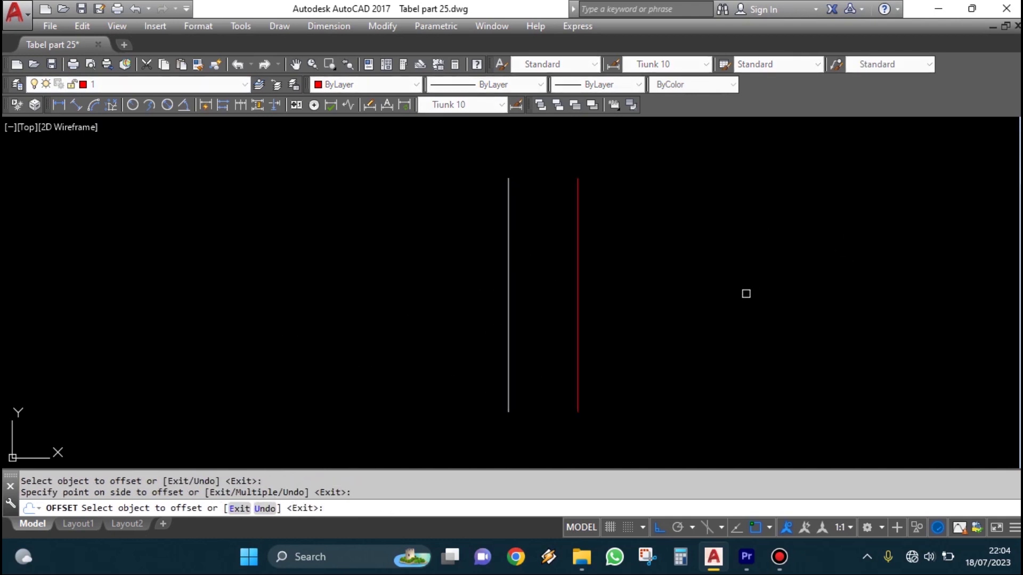
pyautogui.press('Return')
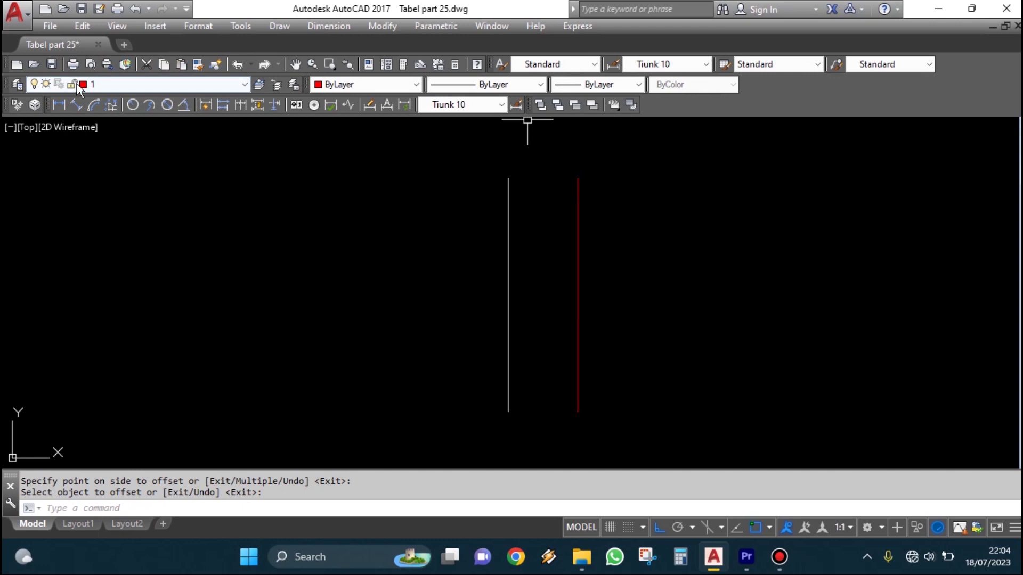
# - Offset the original vertical line 200 to the left with the same Offset settings
pyautogui.write('O')
pyautogui.press('Return')
pyautogui.press('Return')
pyautogui.click(508, 279)
pyautogui.click(357, 299)
pyautogui.press('Return')
# - Select both offset copies to check their layer, and clear the selection
pyautogui.click(470, 315)
pyautogui.click(394, 251)
pyautogui.click(630, 315)
pyautogui.click(554, 251)
pyautogui.click(367, 222)
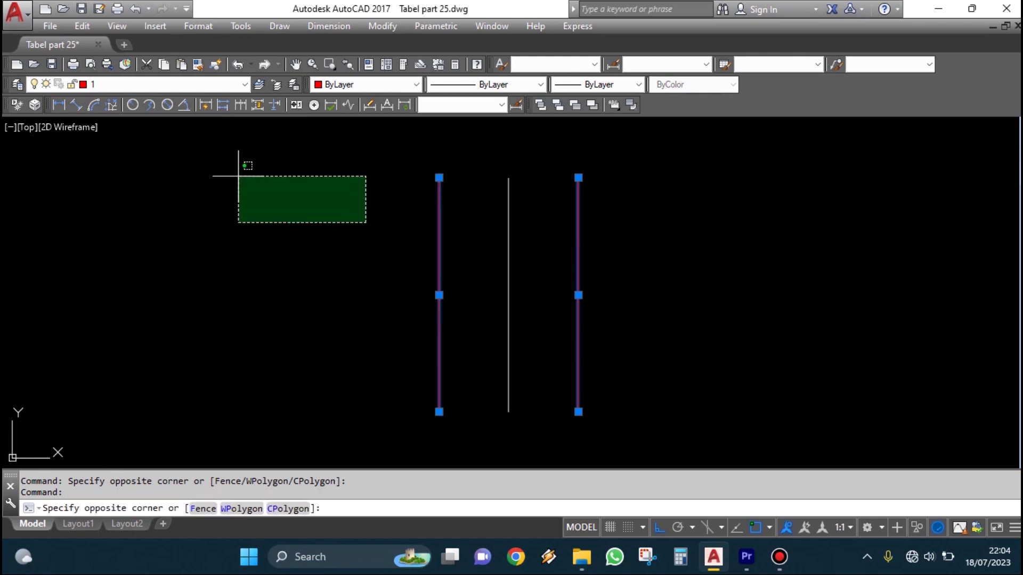
pyautogui.click(238, 176)
pyautogui.click(139, 85)
pyautogui.click(129, 111)
pyautogui.press('Escape')
pyautogui.press('Escape')
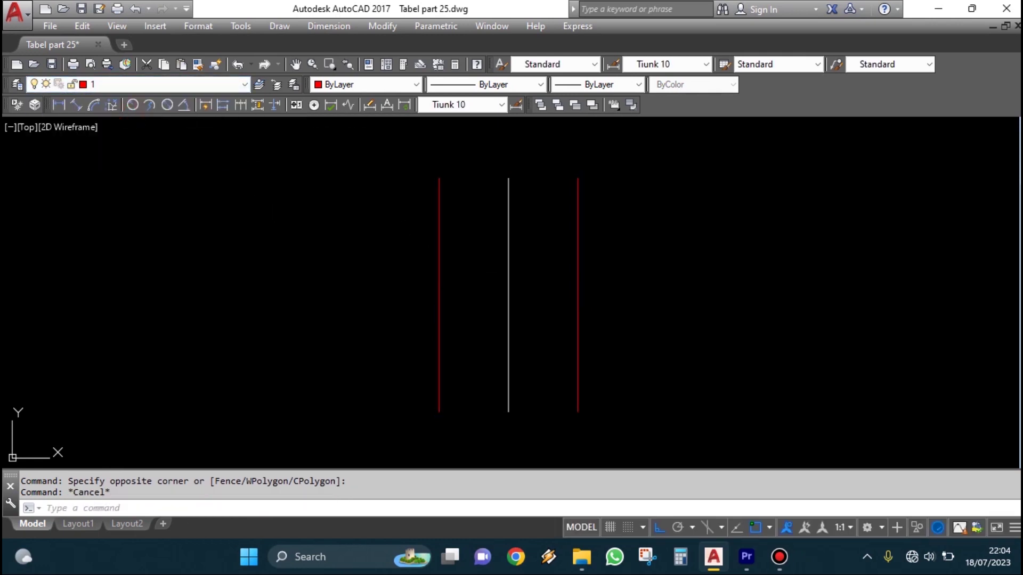